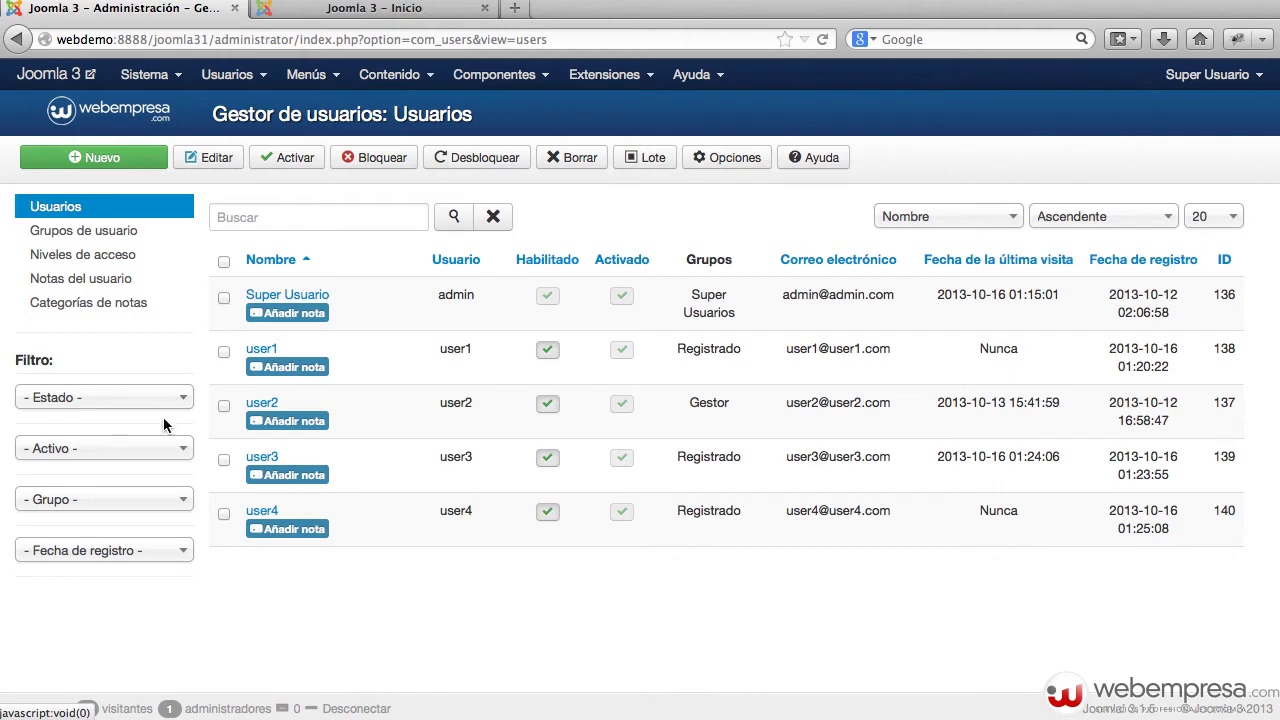
Filter the user list to the Gestor group, then clear the group filter
{"action": "left_click", "coordinate": [180, 503]}
{"action": "scroll", "coordinate": [178, 500], "scroll_direction": "down", "scroll_amount": 2}
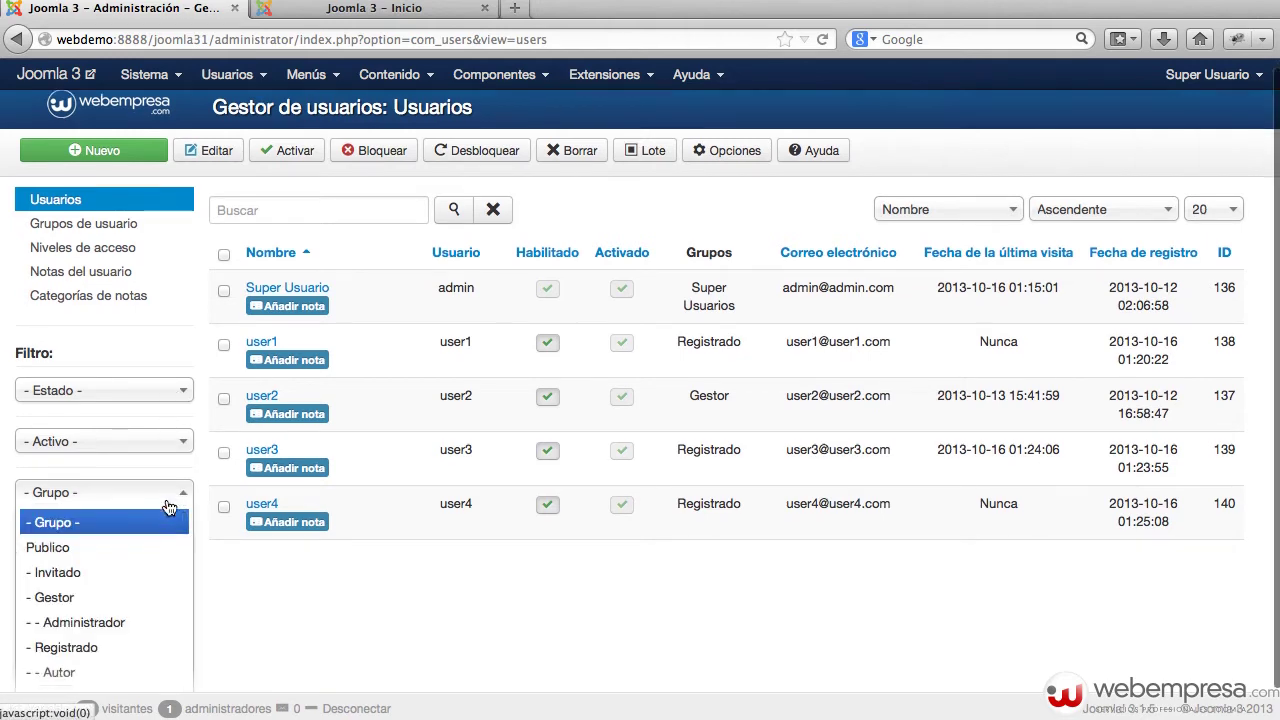
{"action": "left_click", "coordinate": [102, 574]}
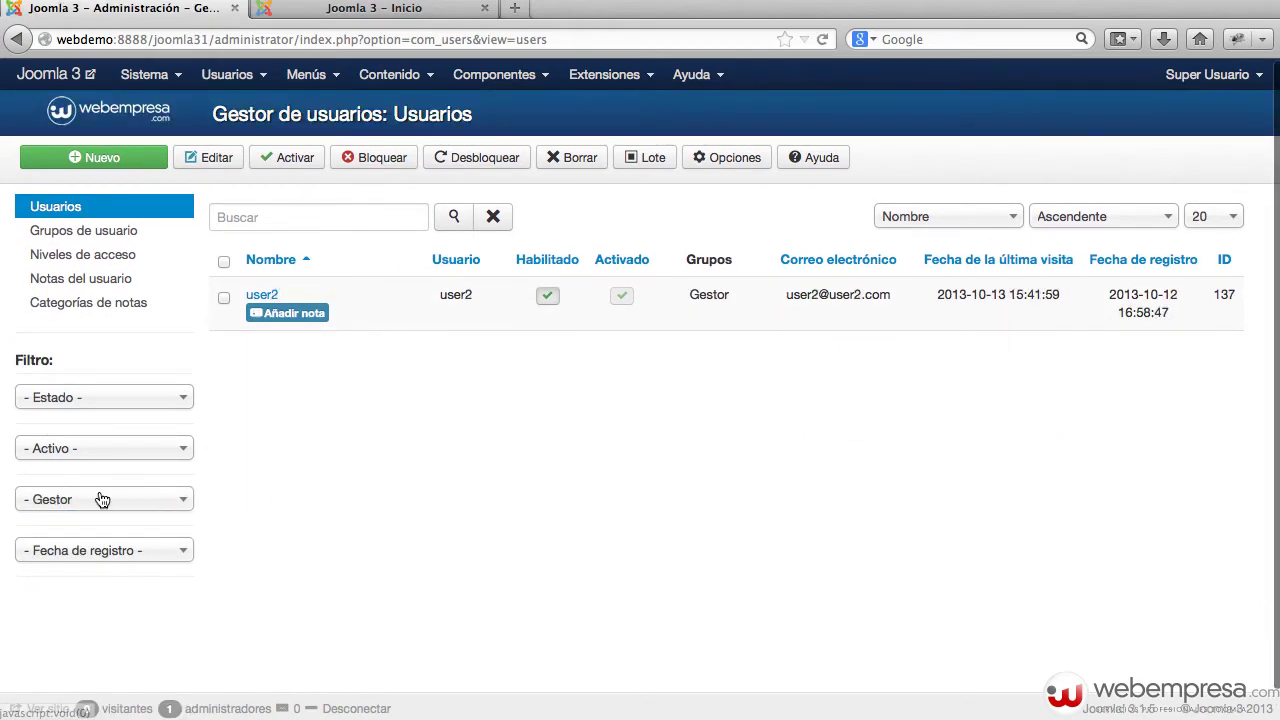
{"action": "left_click", "coordinate": [100, 499]}
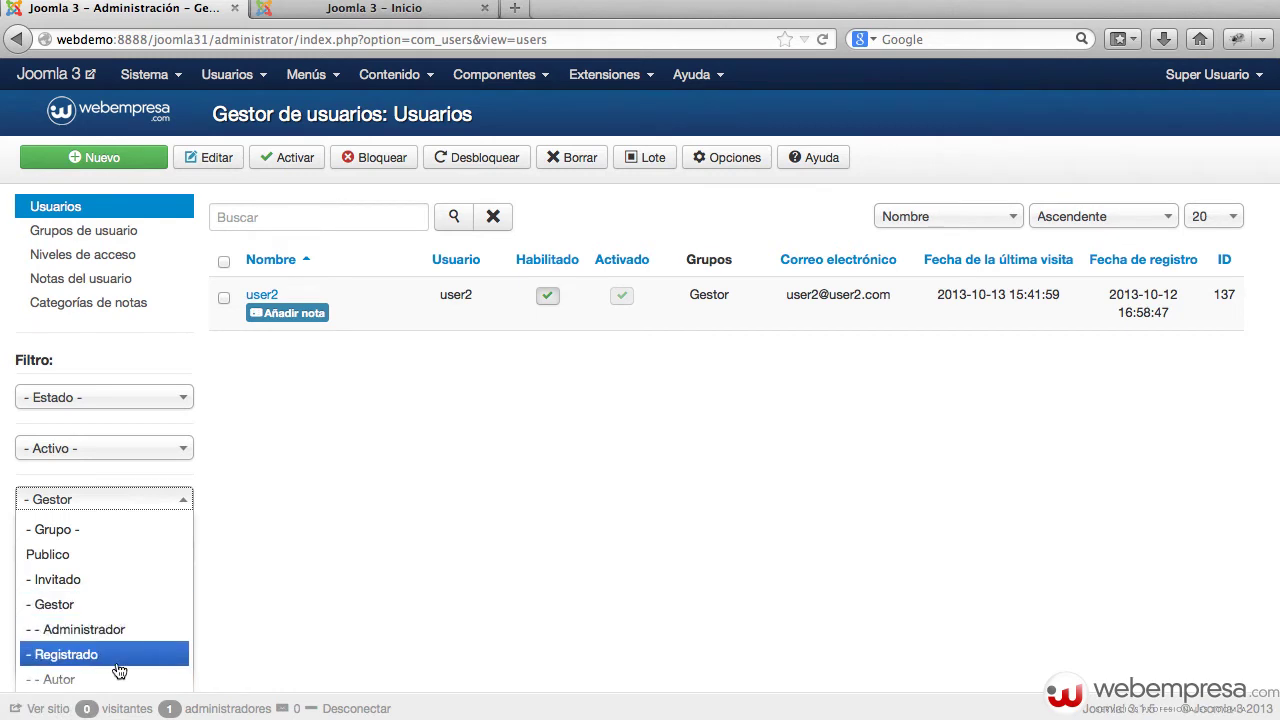
{"action": "left_click", "coordinate": [123, 530]}
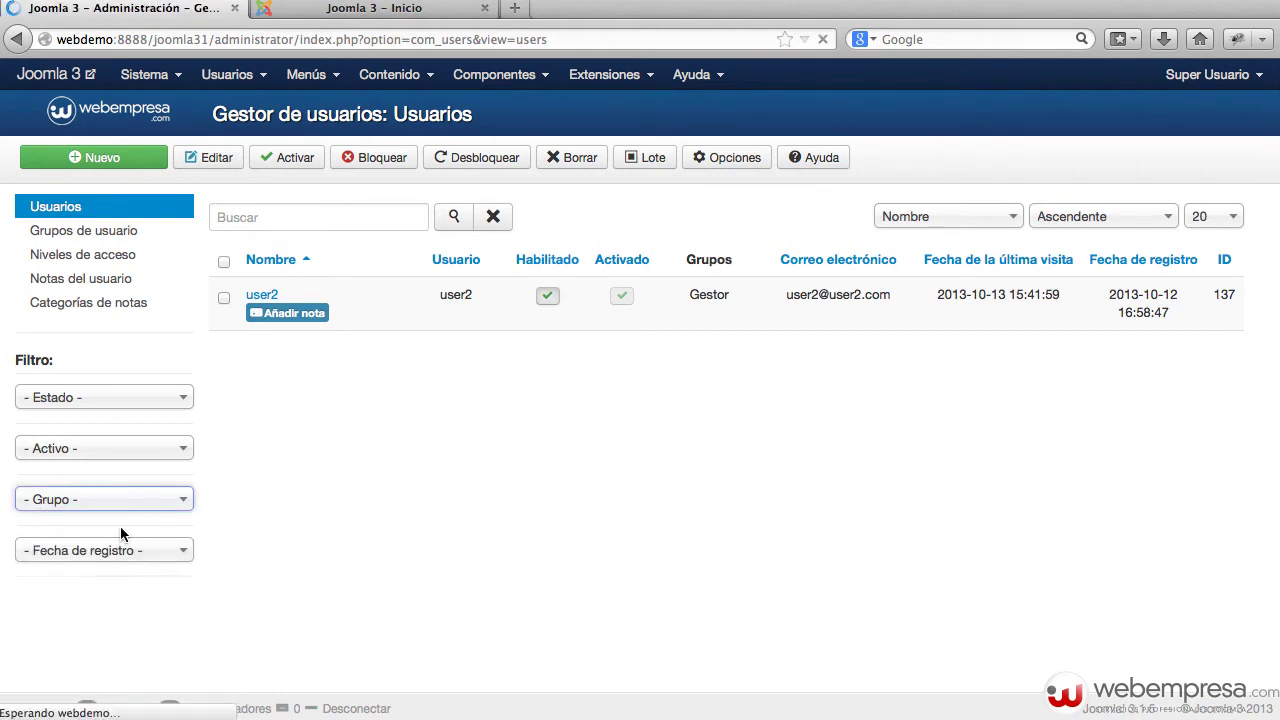
Check the registration date filter options and close them without choosing one
{"action": "scroll", "coordinate": [208, 480], "scroll_direction": "down", "scroll_amount": 1}
{"action": "left_click", "coordinate": [143, 520]}
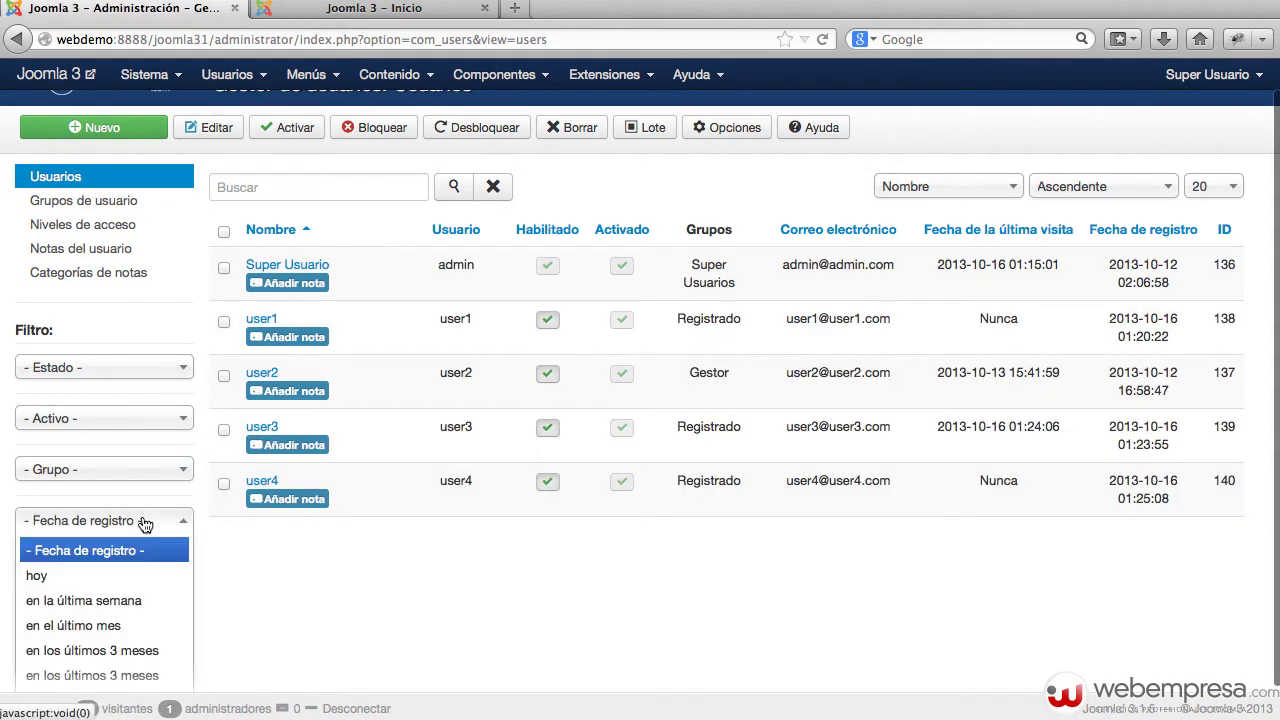
{"action": "scroll", "coordinate": [193, 505], "scroll_direction": "down", "scroll_amount": 1}
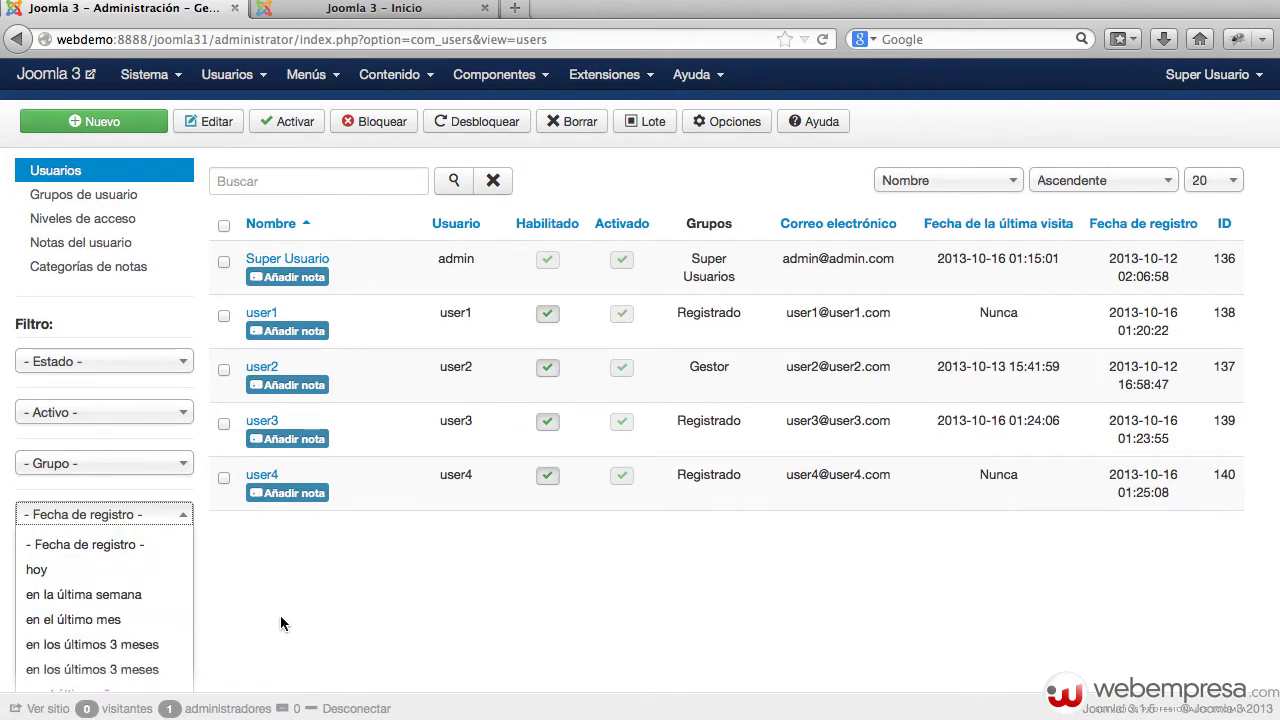
{"action": "left_click", "coordinate": [367, 593]}
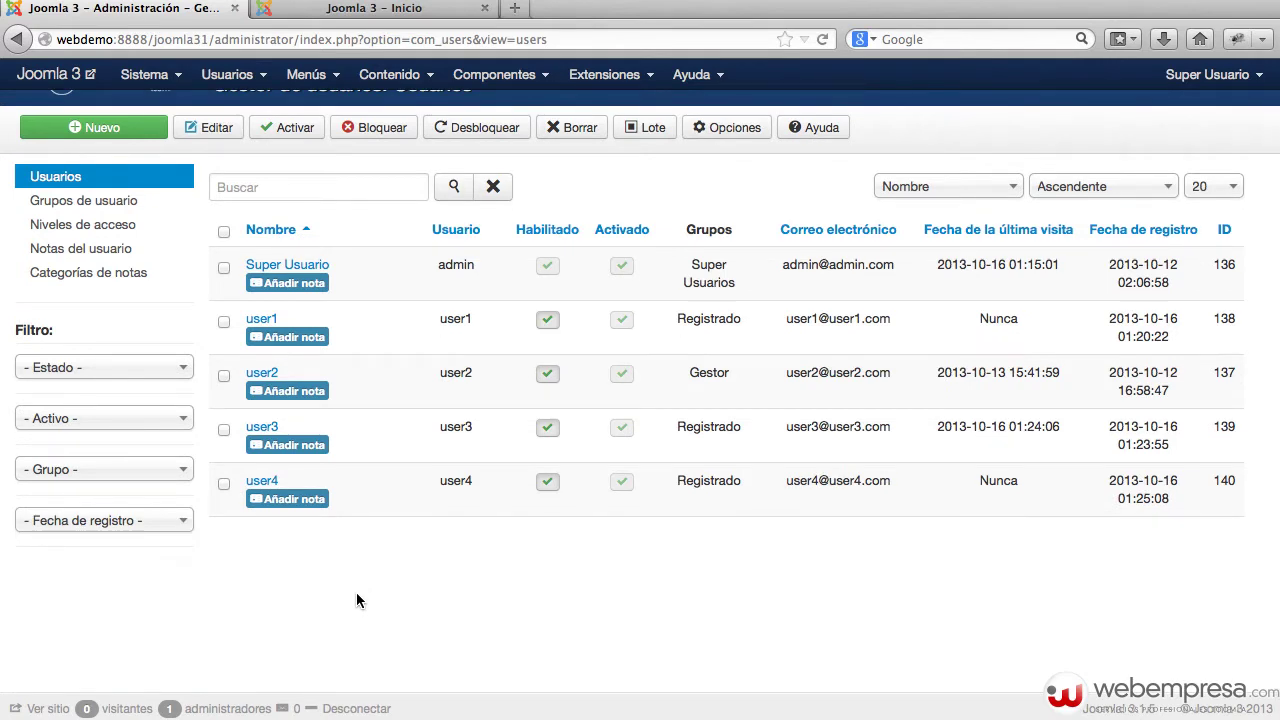
{"action": "scroll", "coordinate": [356, 598], "scroll_direction": "up", "scroll_amount": 2}
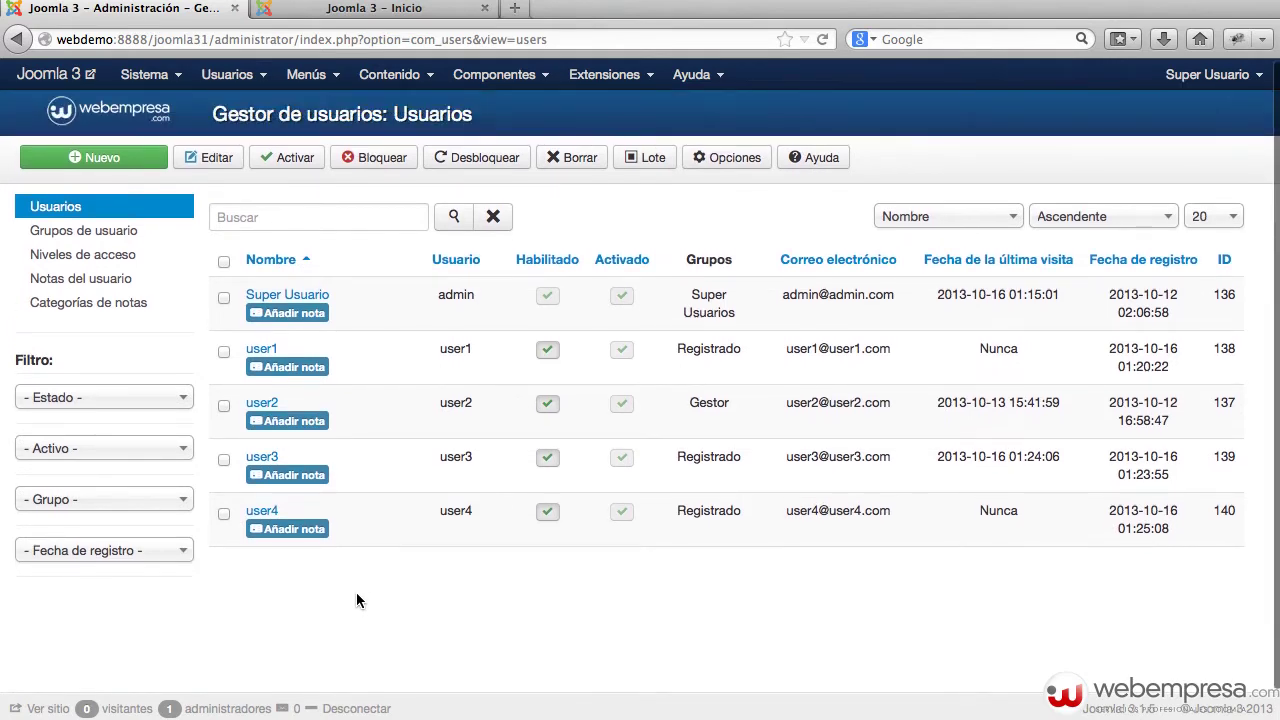
Search the users for 'user', then clear the search to list everyone
{"action": "left_click", "coordinate": [332, 216]}
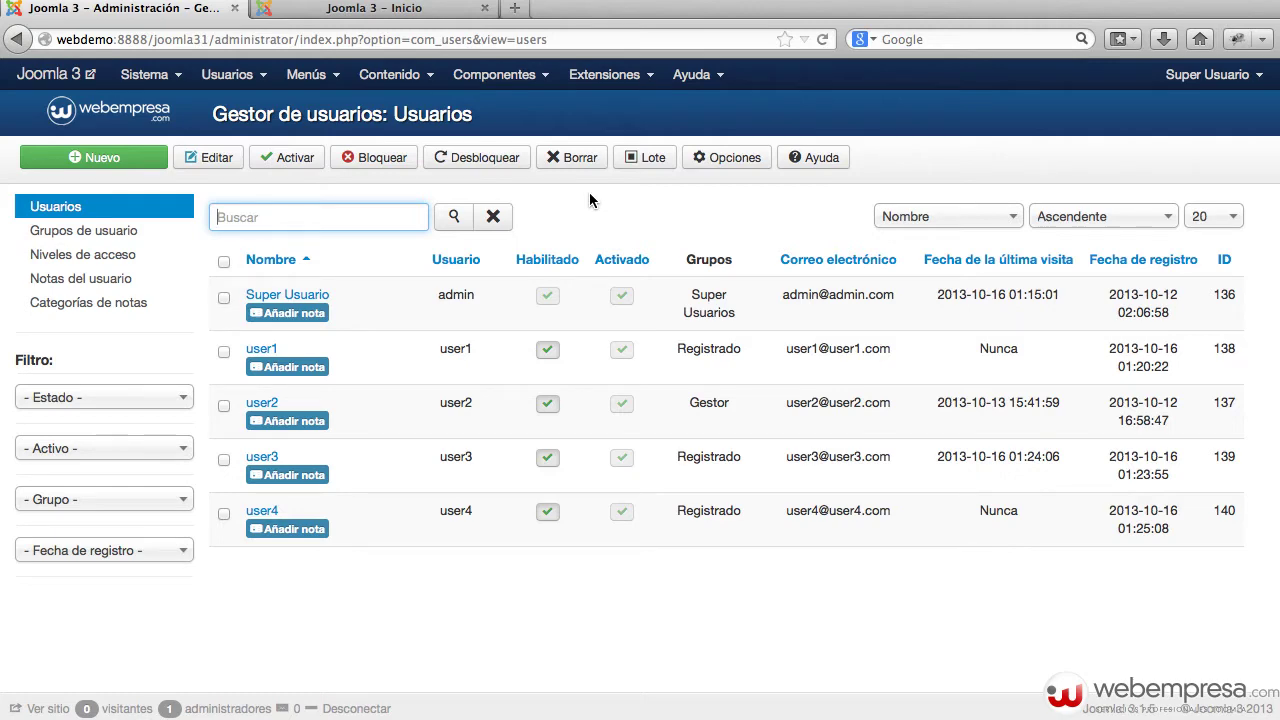
{"action": "type", "text": "user"}
{"action": "key", "text": "Return"}
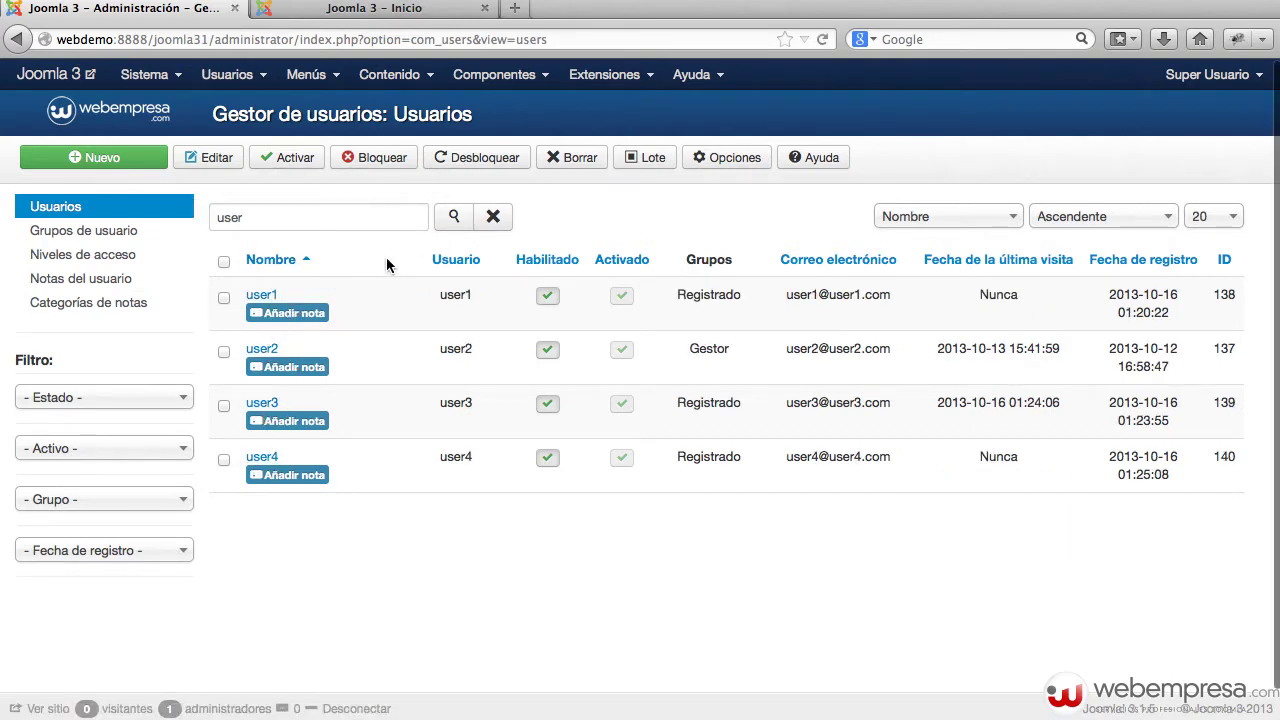
{"action": "left_click", "coordinate": [506, 224]}
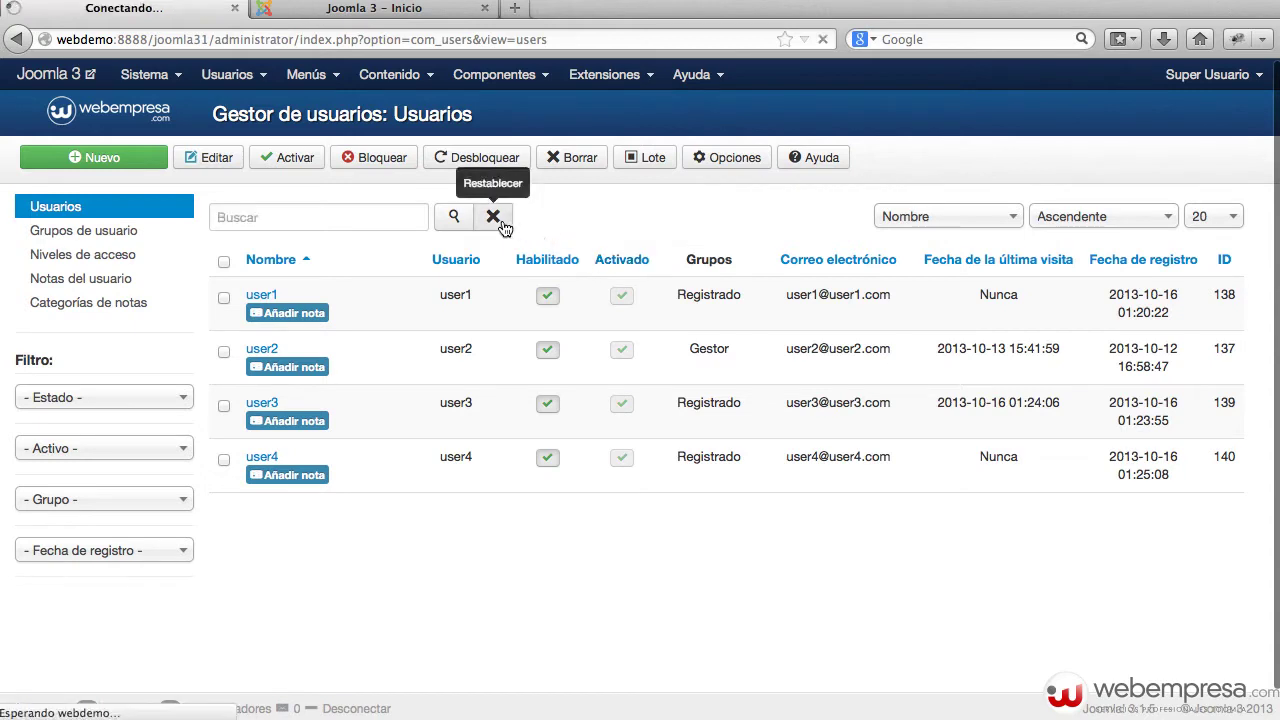
Sort the list by username, name and registration date, then by name descending
{"action": "left_click", "coordinate": [975, 220]}
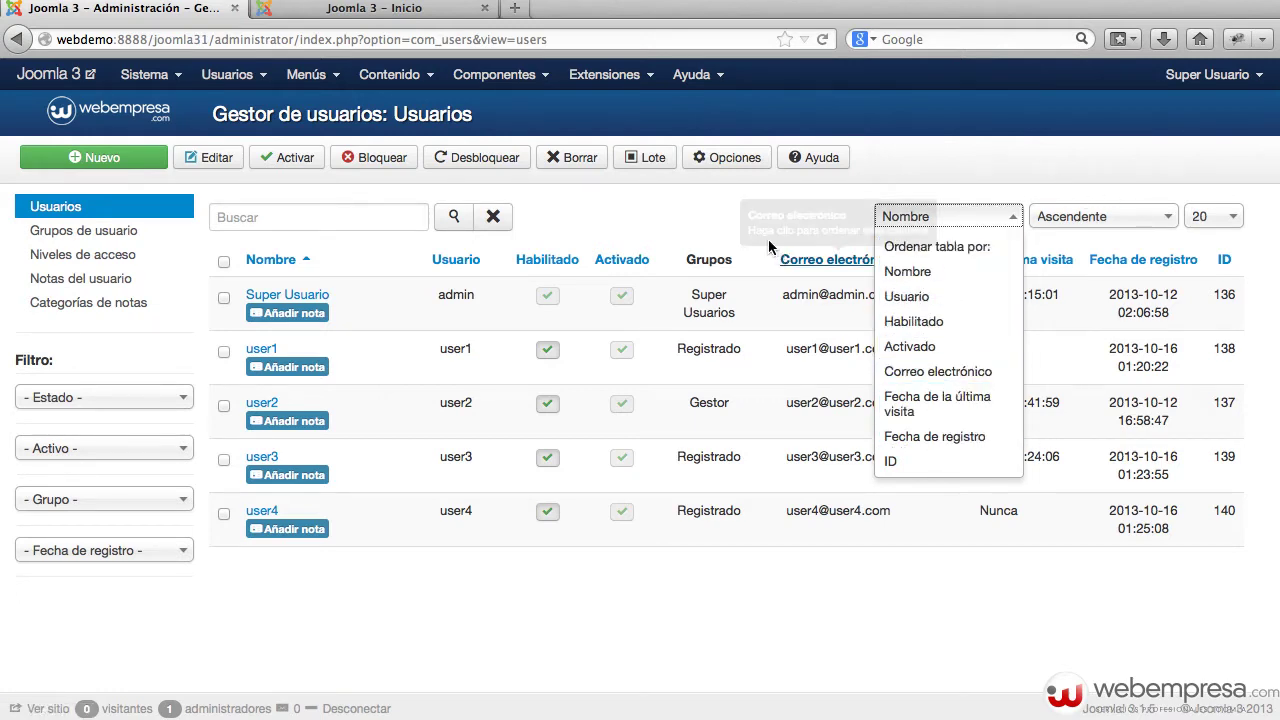
{"action": "left_click", "coordinate": [734, 211]}
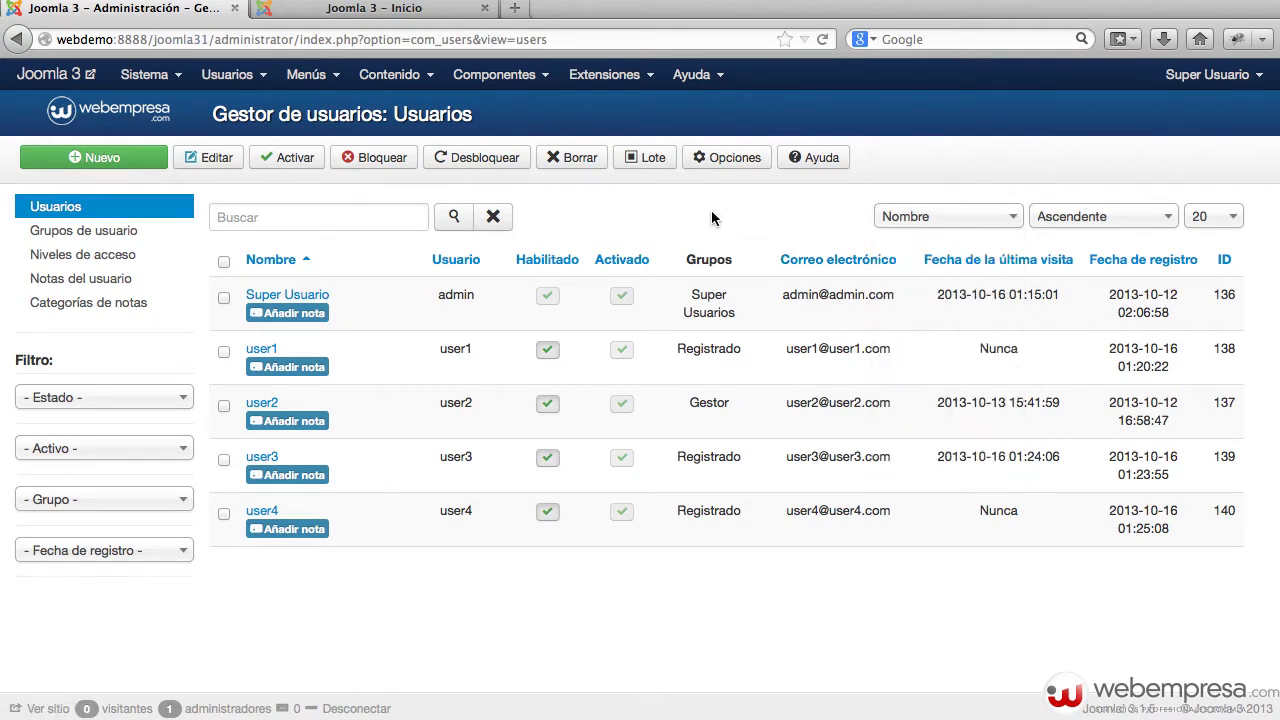
{"action": "left_click", "coordinate": [476, 262]}
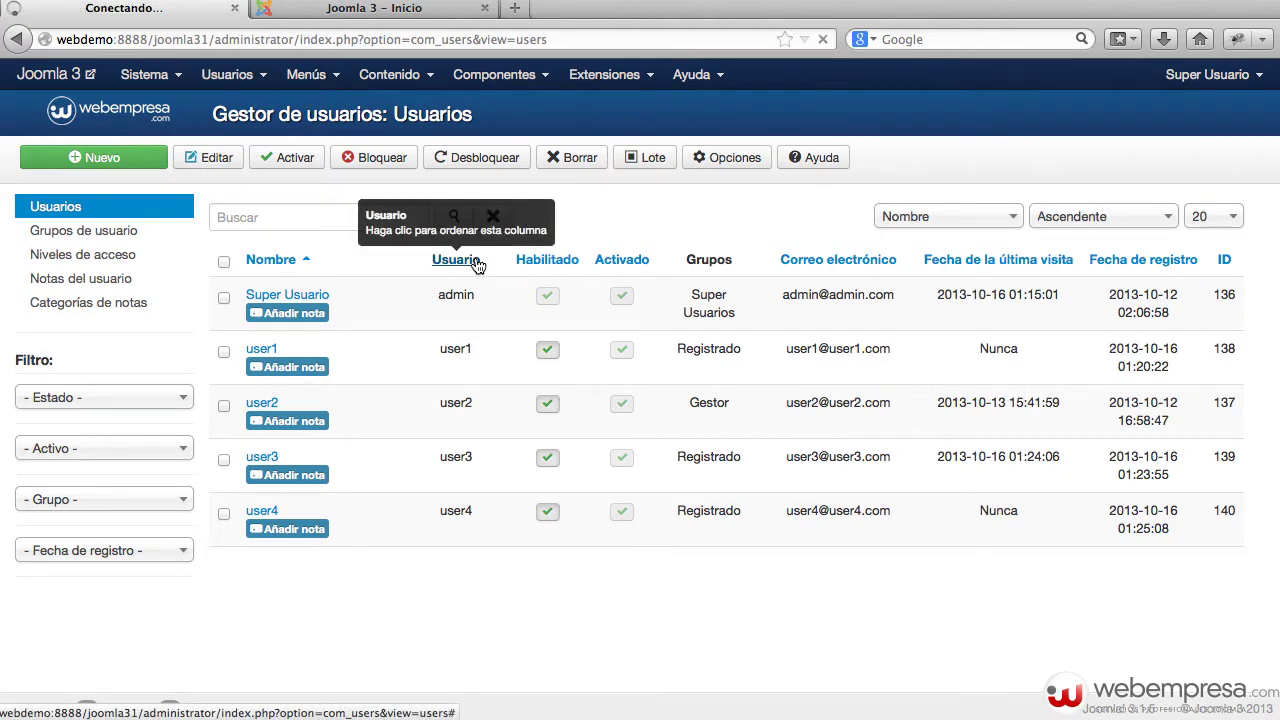
{"action": "left_click", "coordinate": [280, 260]}
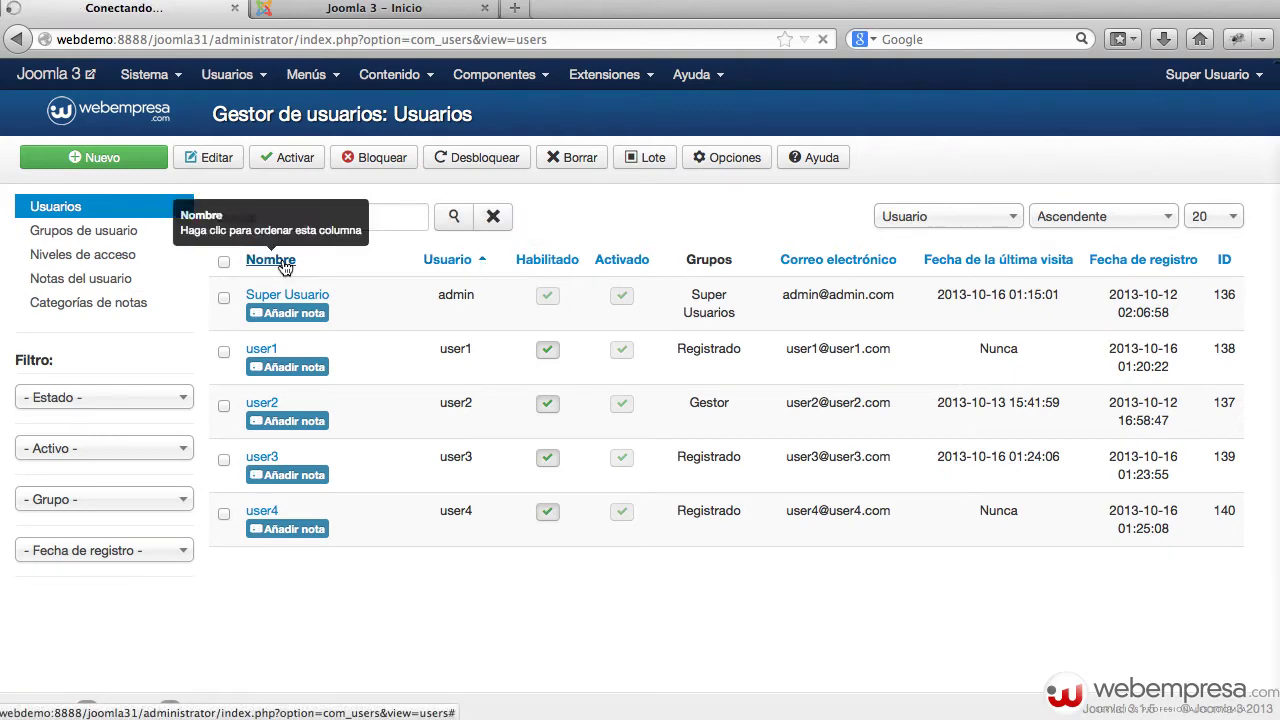
{"action": "left_click", "coordinate": [1155, 262]}
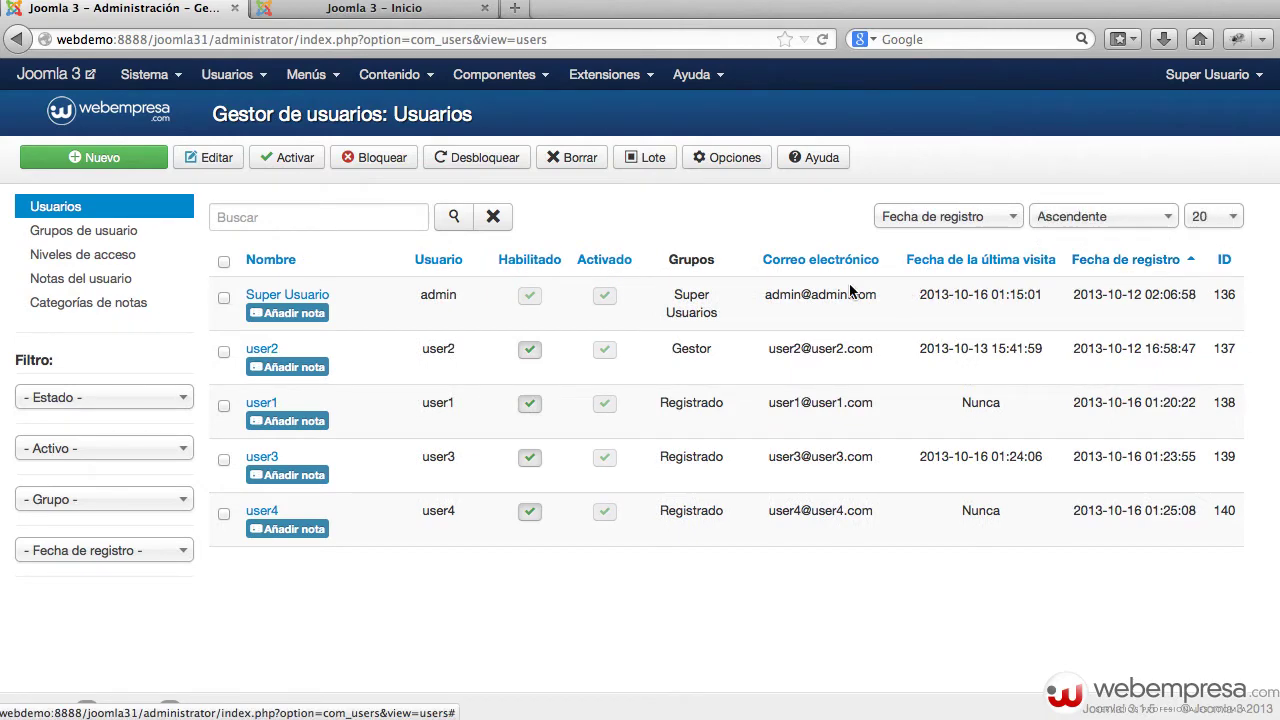
{"action": "left_click", "coordinate": [253, 264]}
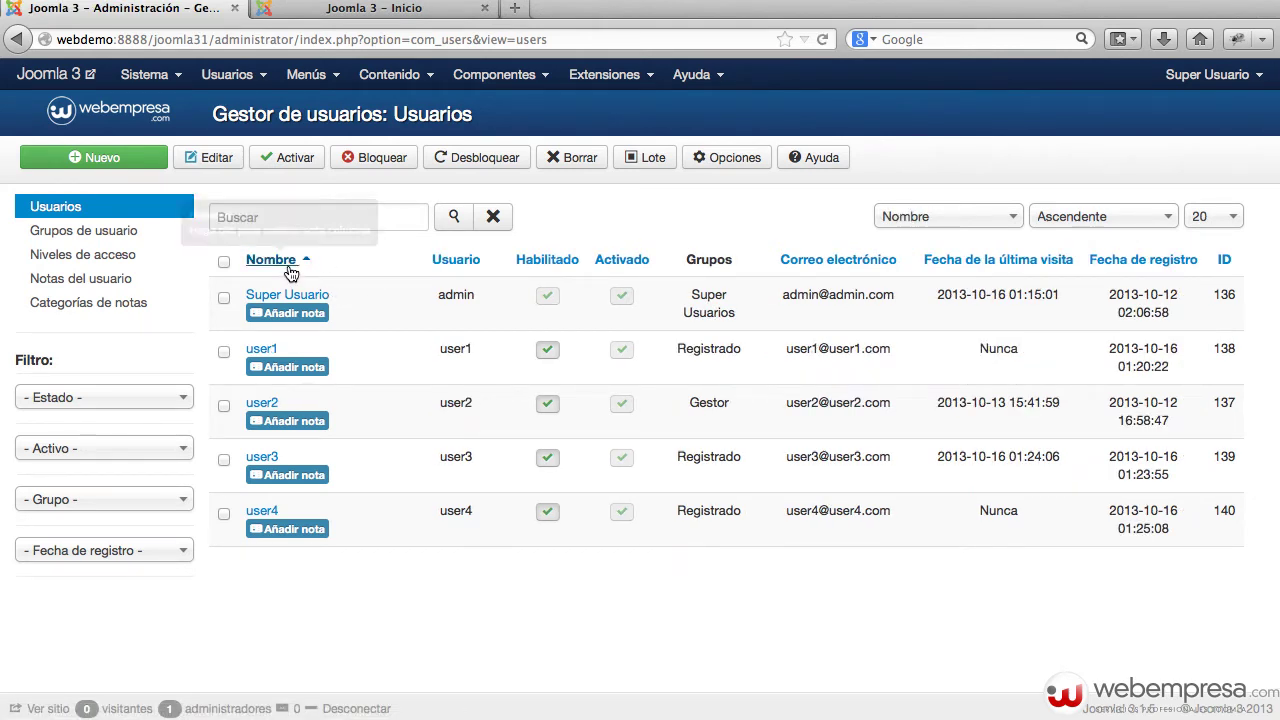
{"action": "left_click", "coordinate": [286, 262]}
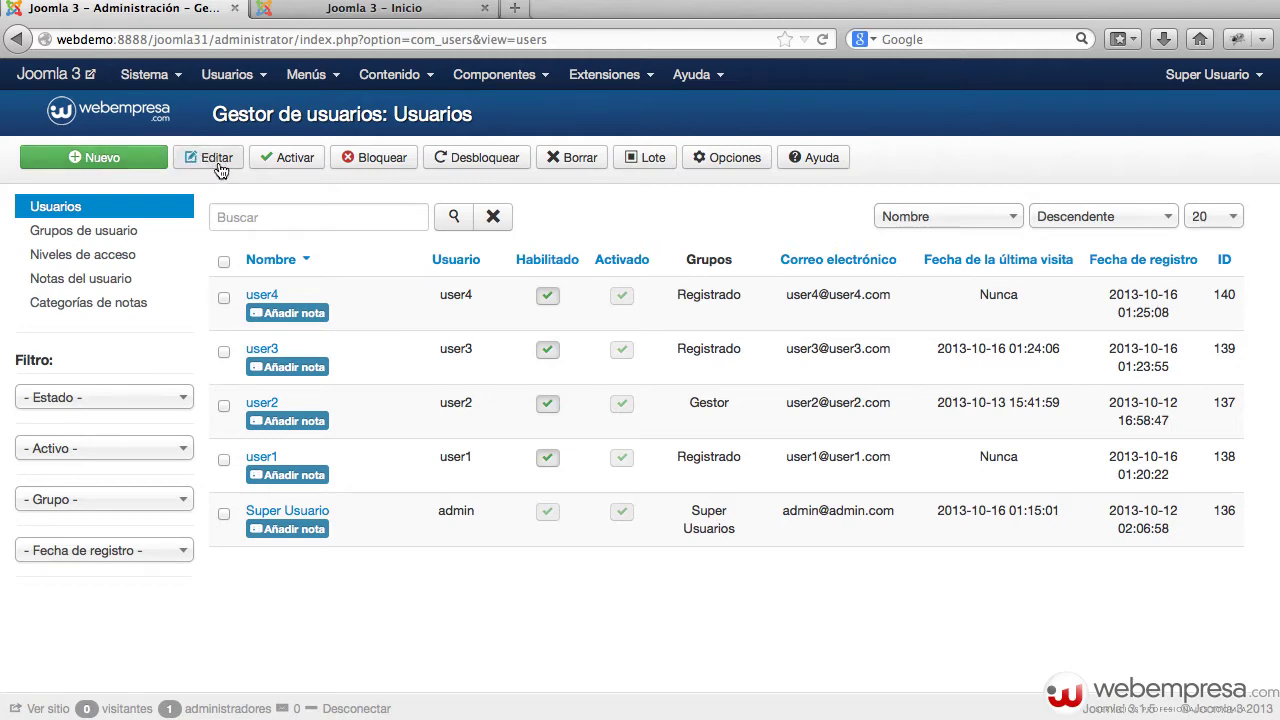
{"action": "left_click", "coordinate": [224, 297]}
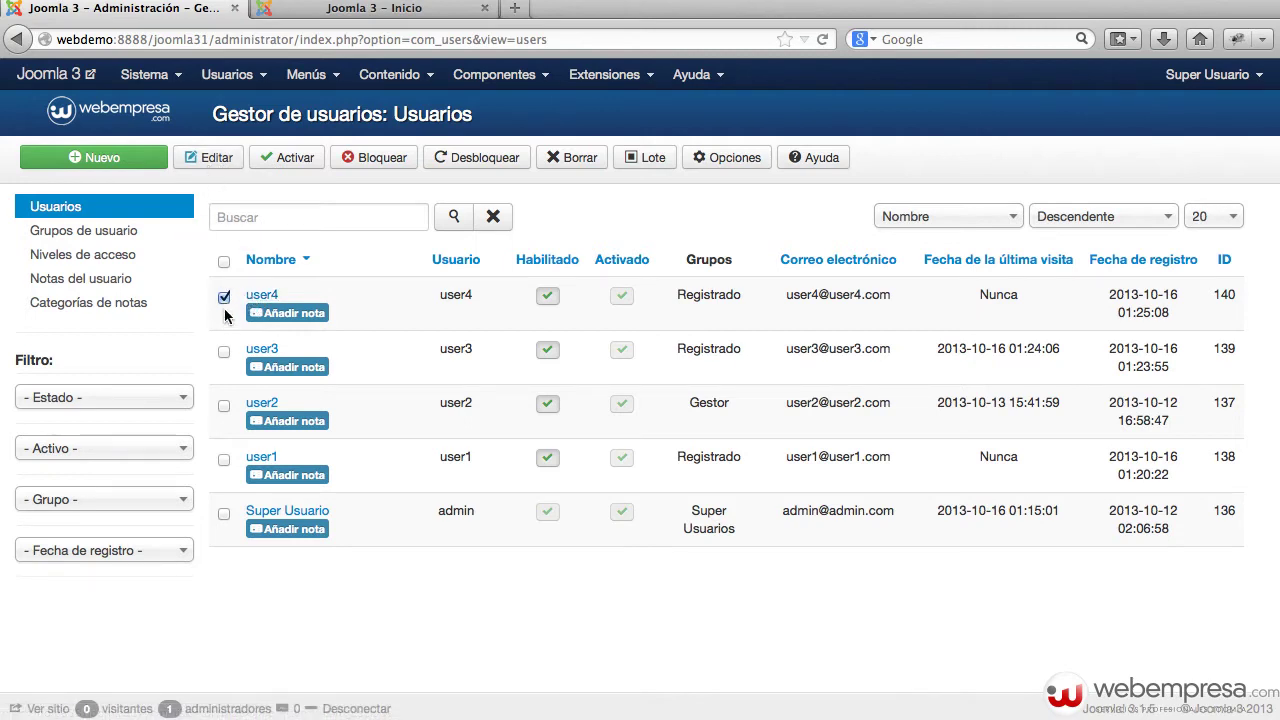
{"action": "left_click", "coordinate": [224, 299]}
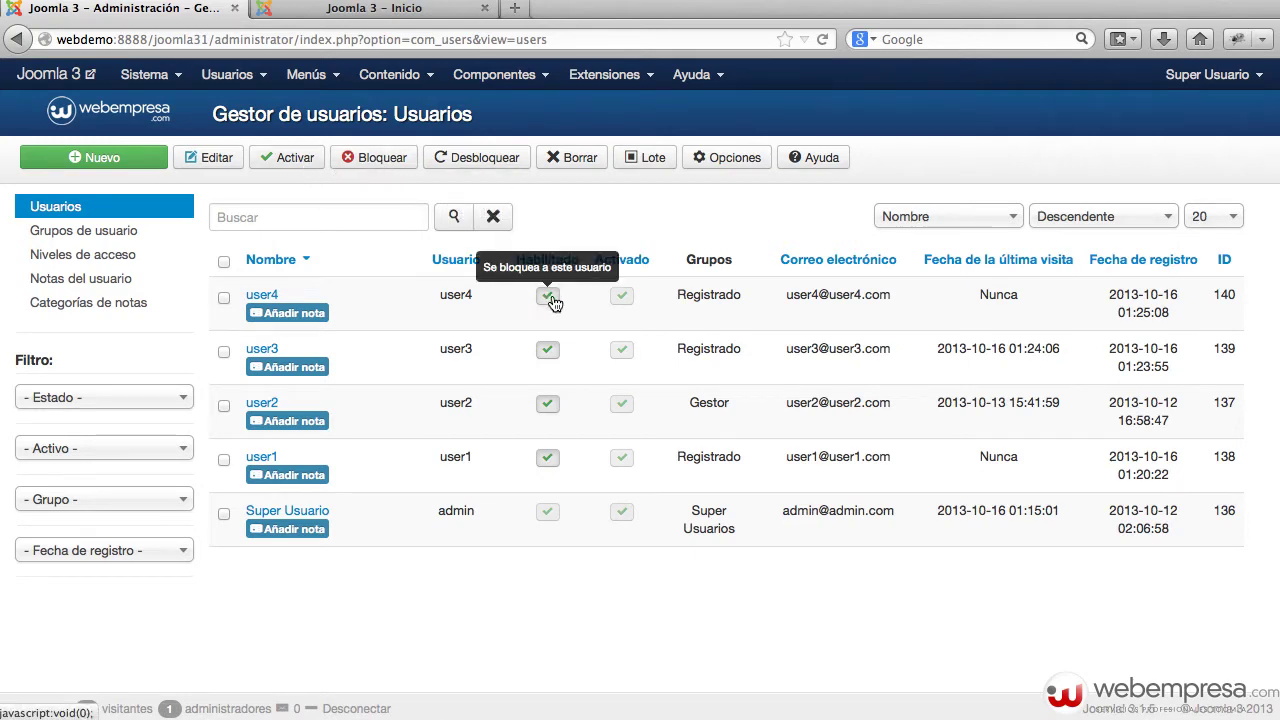
{"action": "left_click", "coordinate": [733, 160]}
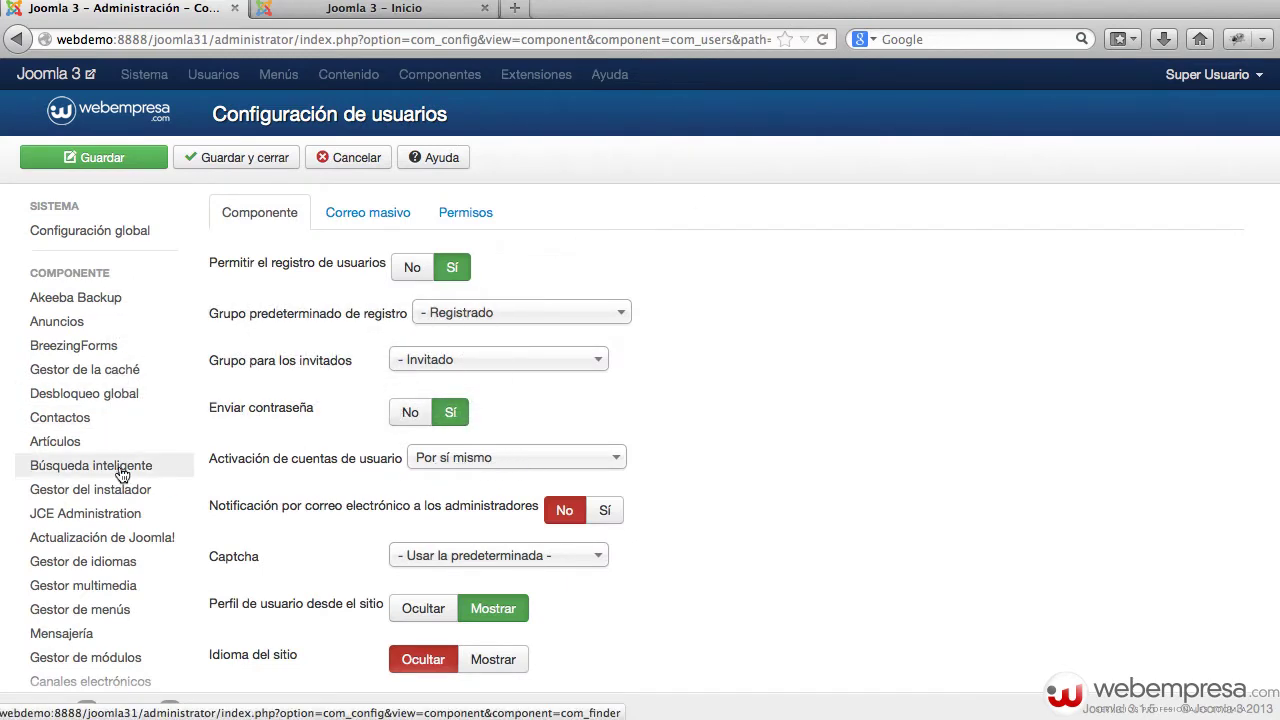
{"action": "mouse_move", "coordinate": [221, 470]}
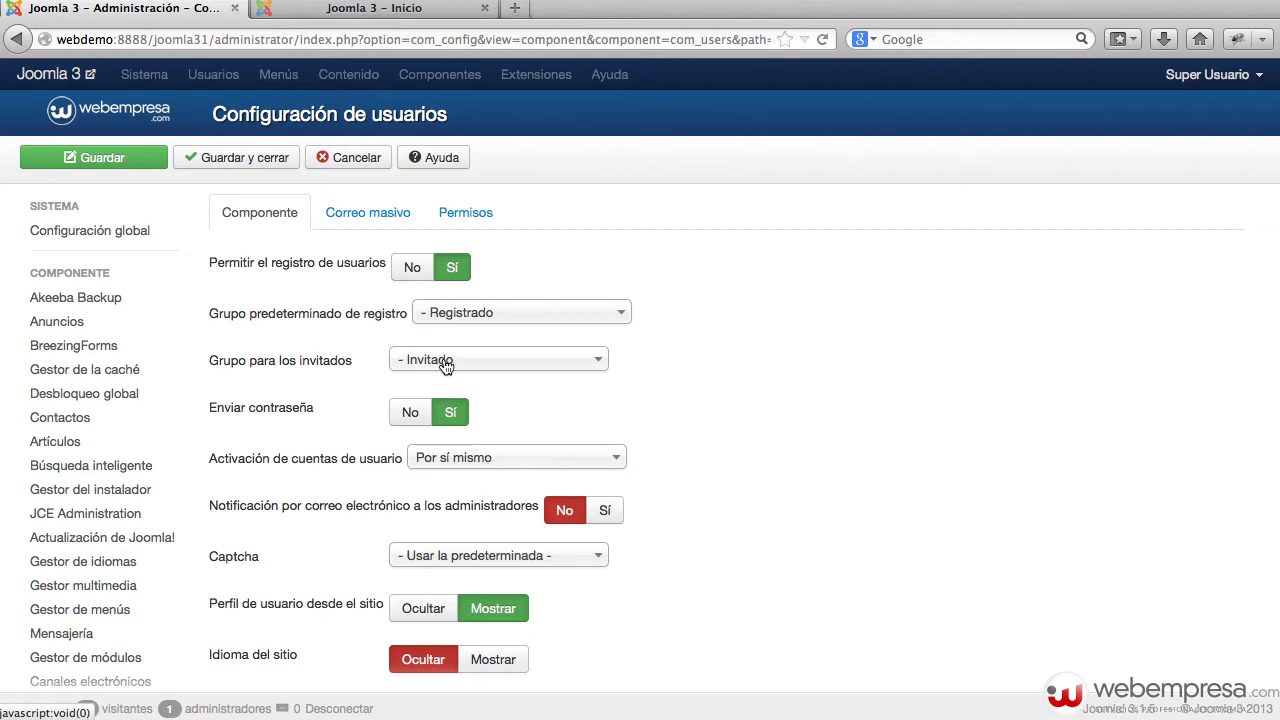
{"action": "left_click", "coordinate": [358, 156]}
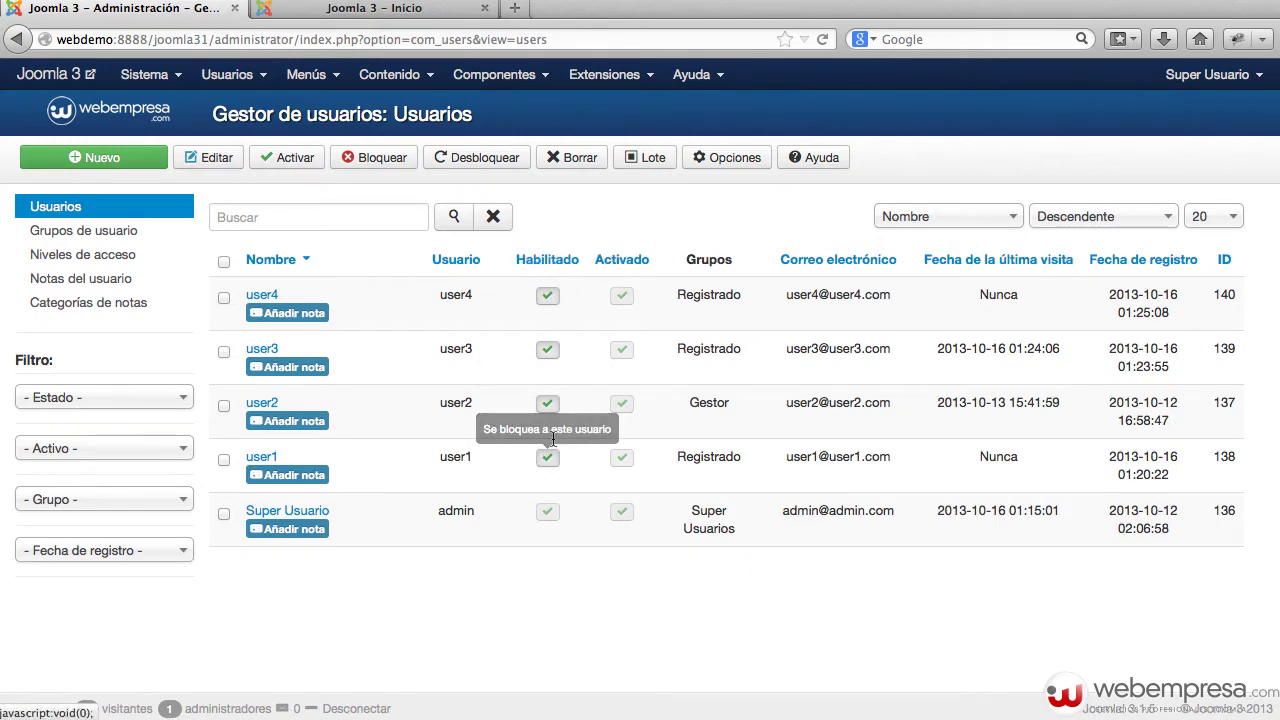
On the public site's registration form, enter user5 as name and username and fill both password fields
{"action": "left_click", "coordinate": [372, 10]}
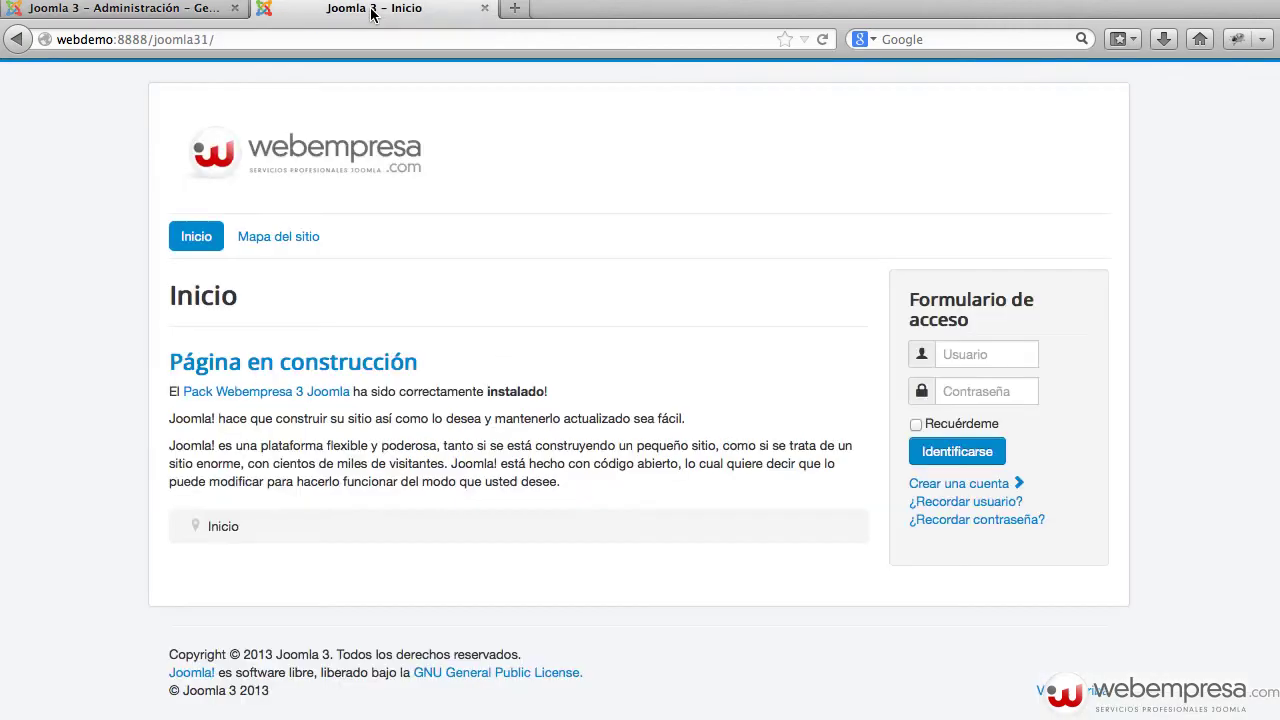
{"action": "left_click", "coordinate": [978, 488]}
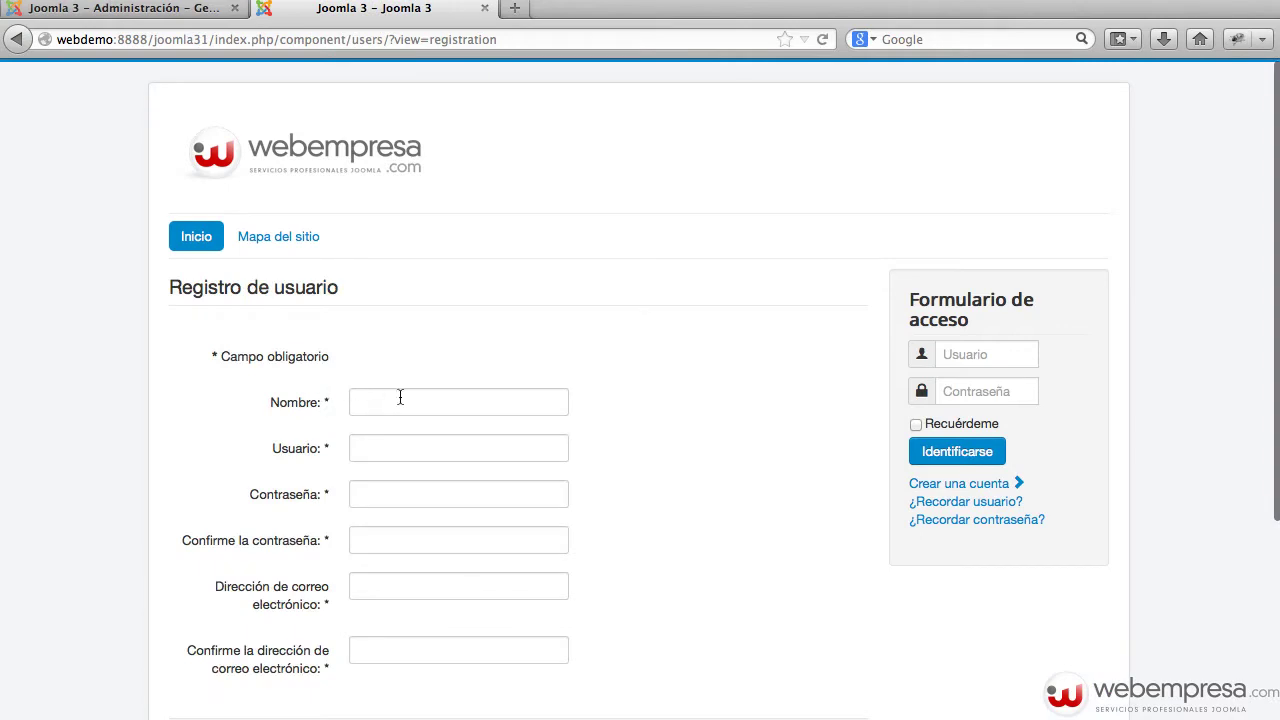
{"action": "left_click", "coordinate": [397, 401]}
{"action": "type", "text": "user"}
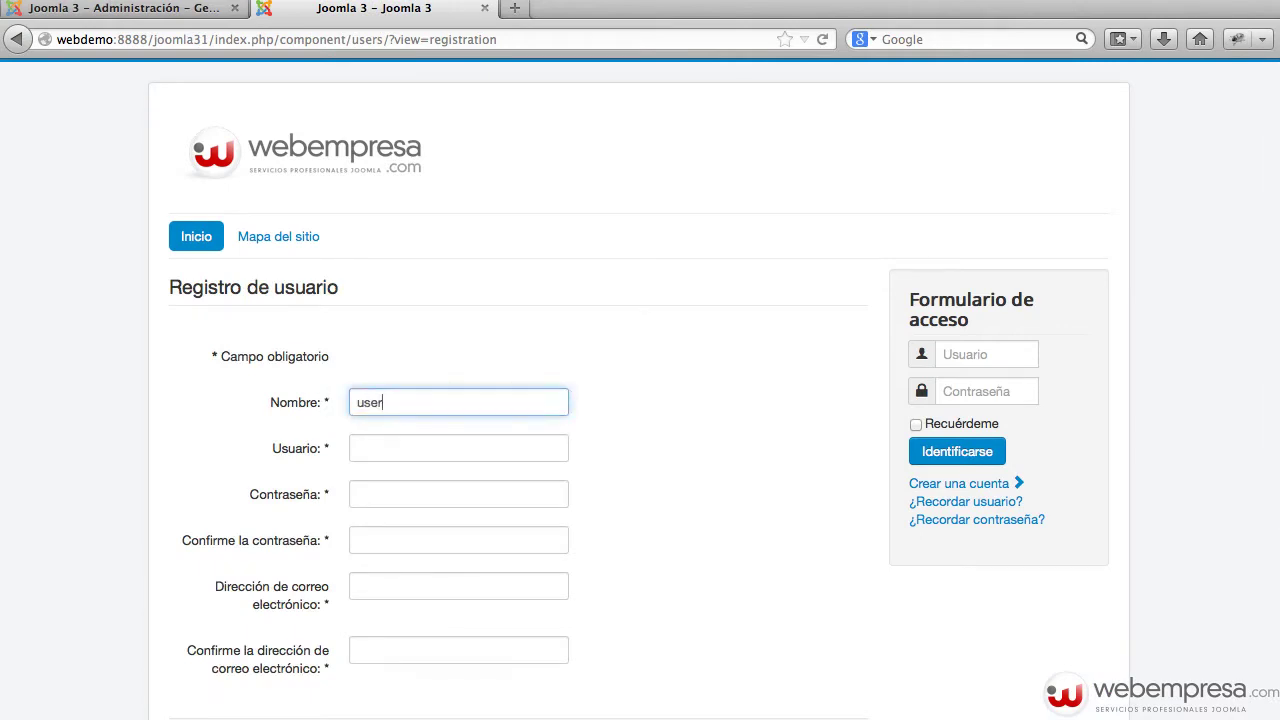
{"action": "type", "text": "5"}
{"action": "key", "text": "super+a"}
{"action": "key", "text": "super+c"}
{"action": "key", "text": "Tab"}
{"action": "key", "text": "super+v"}
{"action": "key", "text": "Tab"}
{"action": "key", "text": "super+v"}
{"action": "key", "text": "Tab"}
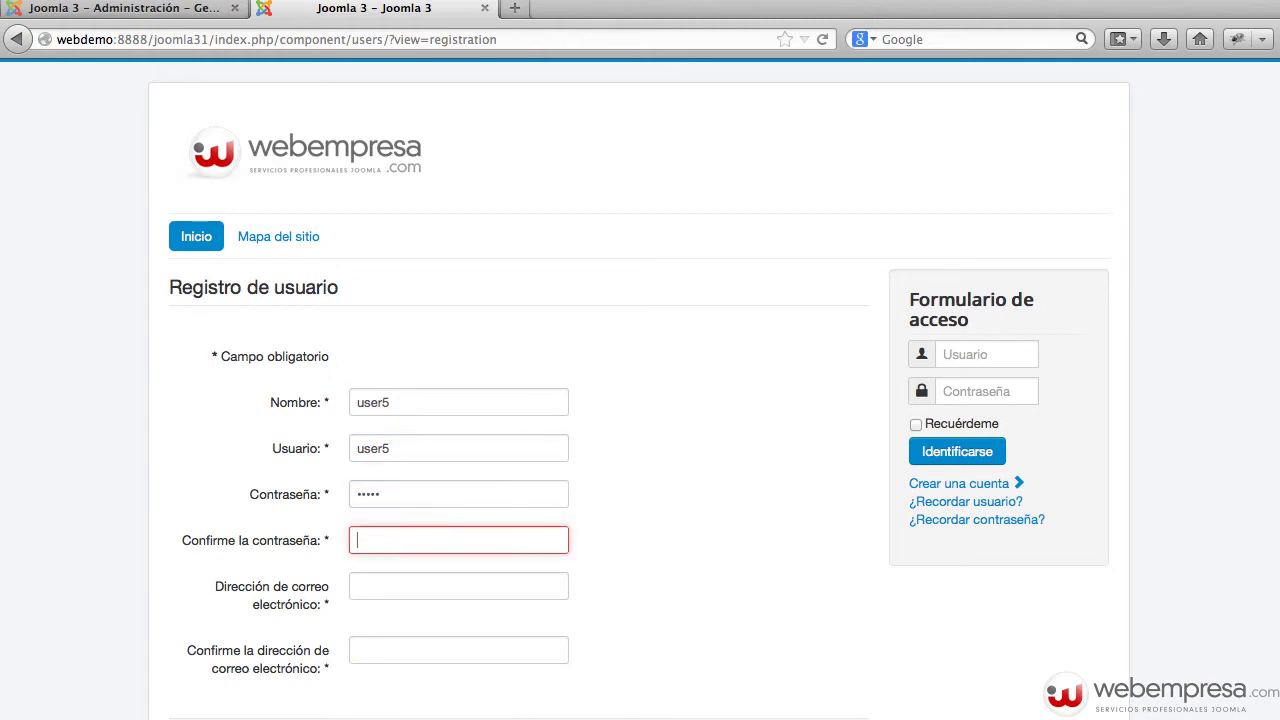
{"action": "key", "text": "super+v"}
Fill both e-mail fields with an address built from user5, submit, and return to the admin tab
{"action": "key", "text": "Tab"}
{"action": "key", "text": "super+v"}
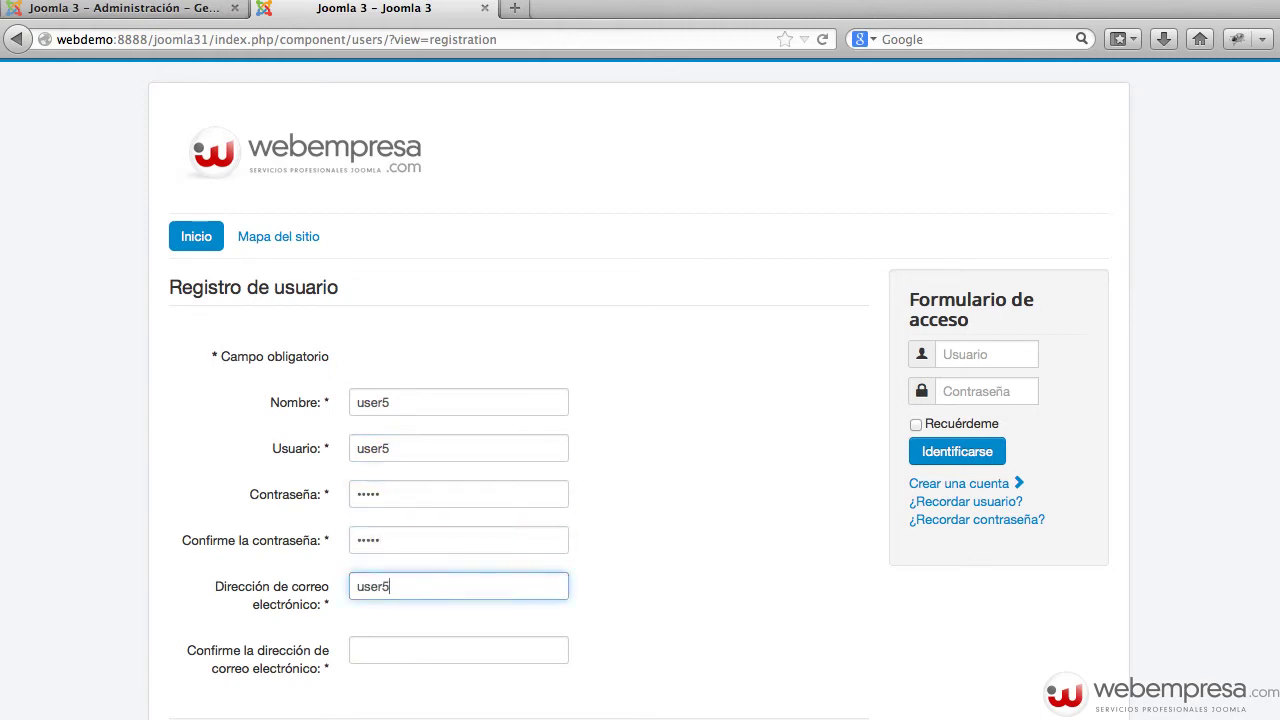
{"action": "type", "text": "@"}
{"action": "key", "text": "super+v"}
{"action": "type", "text": ".com"}
{"action": "key", "text": "super+a"}
{"action": "key", "text": "super+c"}
{"action": "key", "text": "Tab"}
{"action": "key", "text": "super+v"}
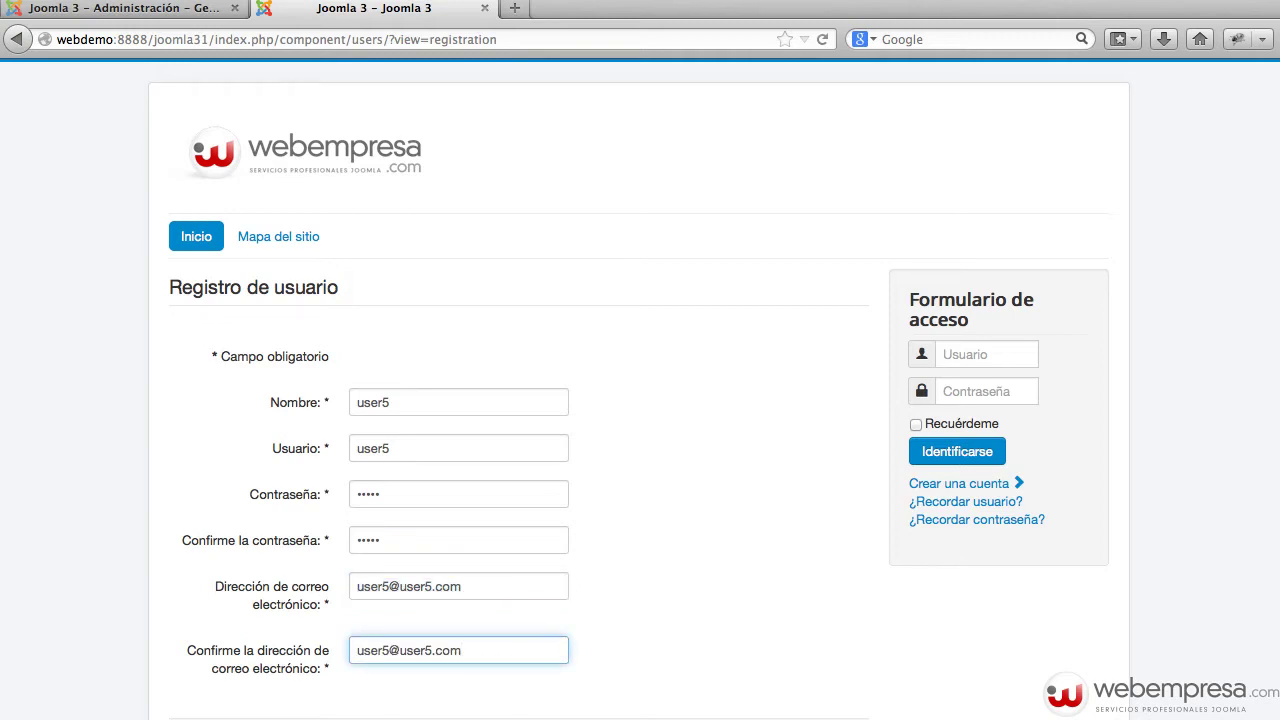
{"action": "scroll", "coordinate": [429, 594], "scroll_direction": "down", "scroll_amount": 3}
{"action": "left_click", "coordinate": [404, 616]}
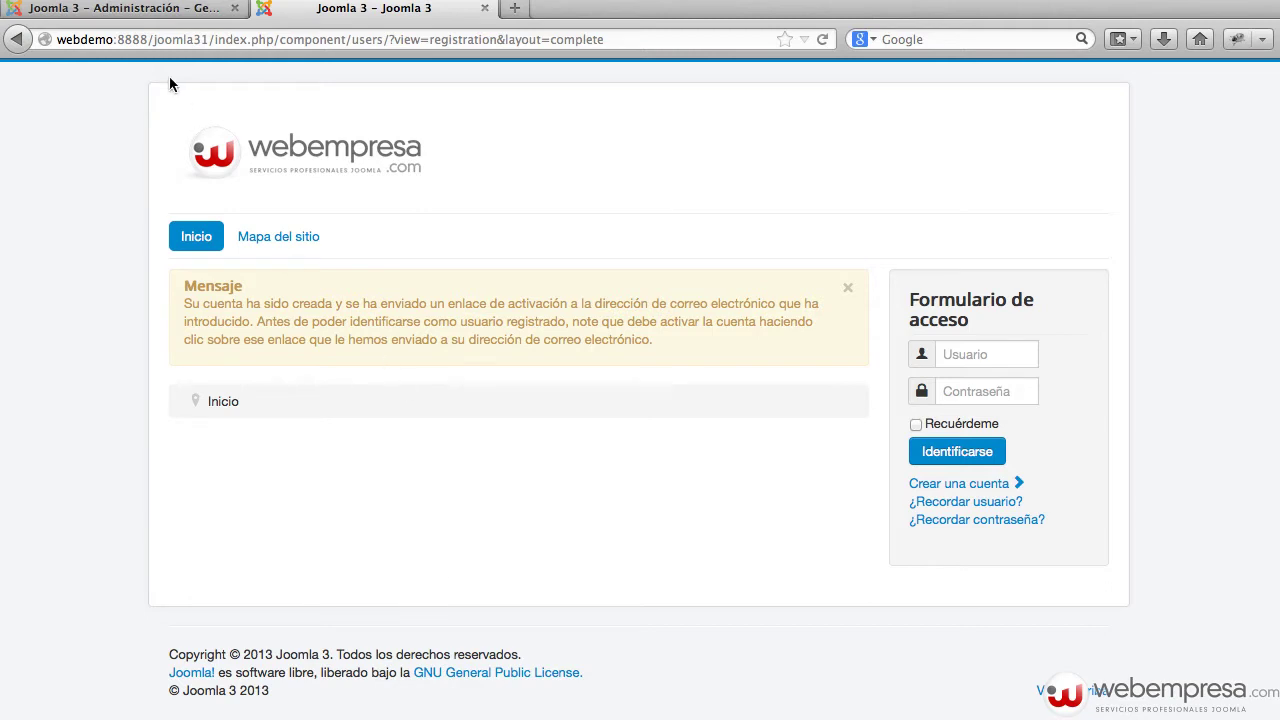
{"action": "left_click", "coordinate": [165, 12]}
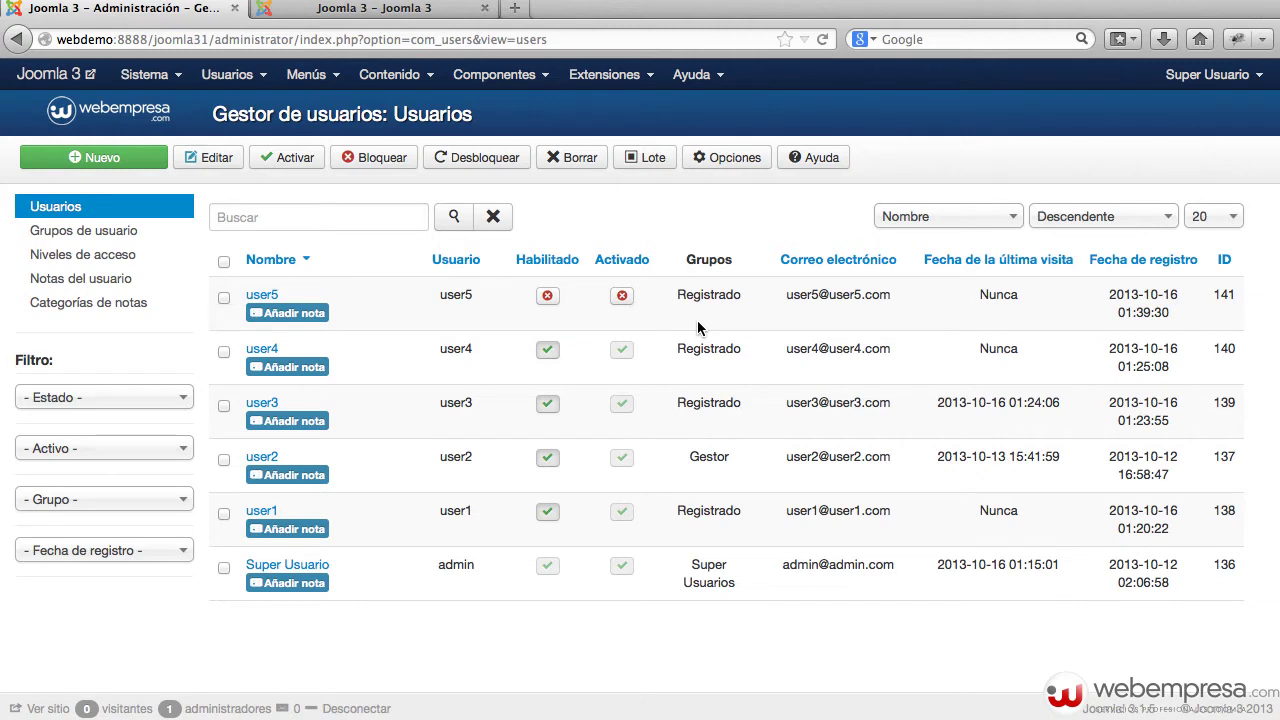
Activate user5, then block it and re-enable it so it ends enabled
{"action": "left_click", "coordinate": [621, 295]}
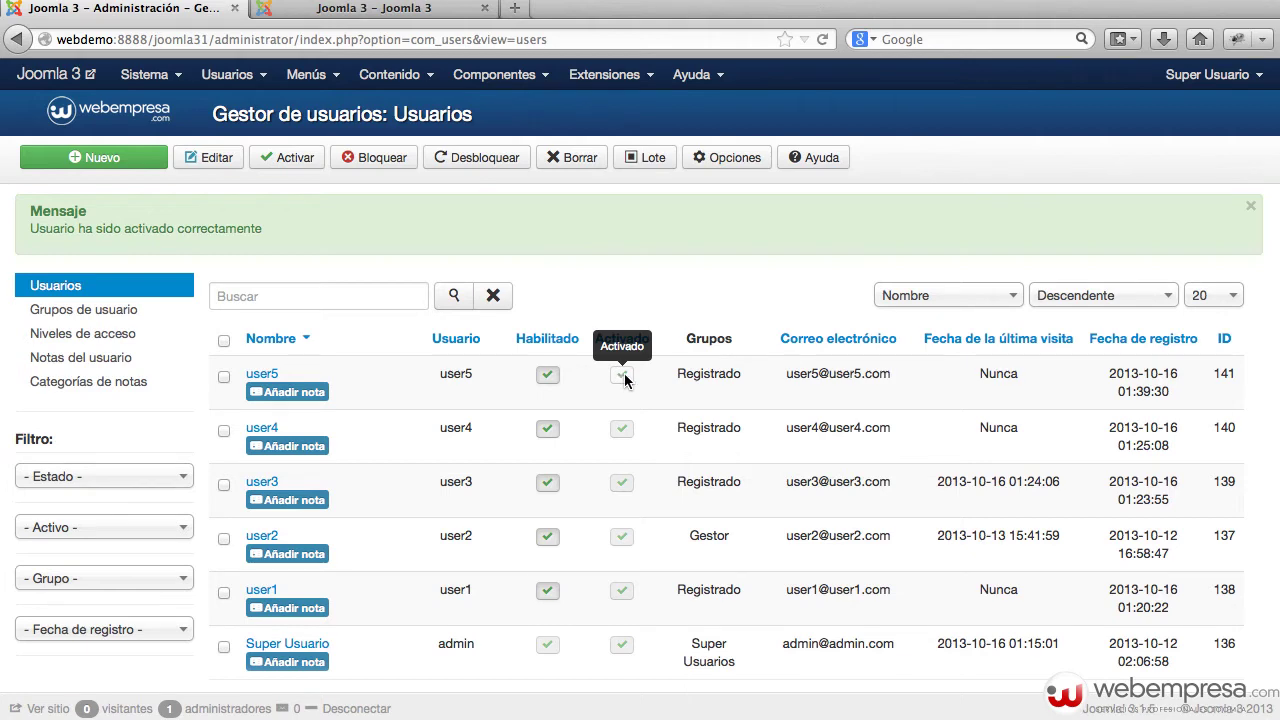
{"action": "left_click", "coordinate": [558, 381]}
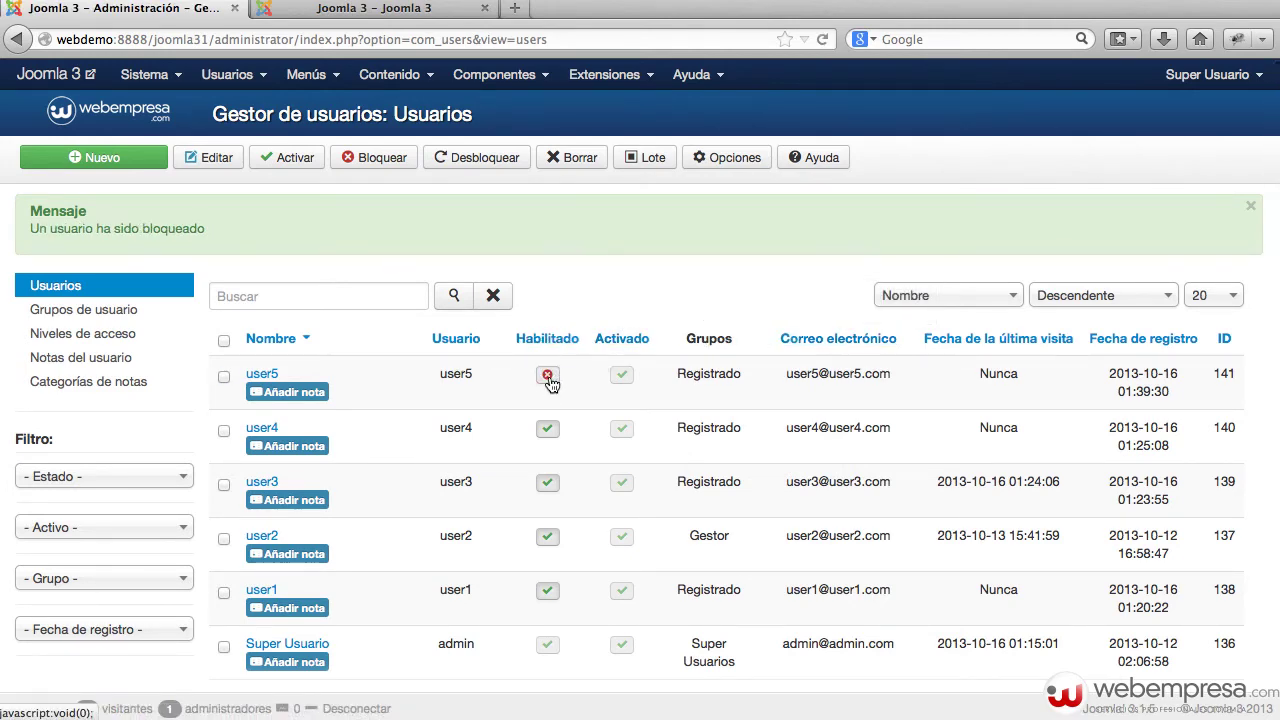
{"action": "left_click", "coordinate": [548, 377]}
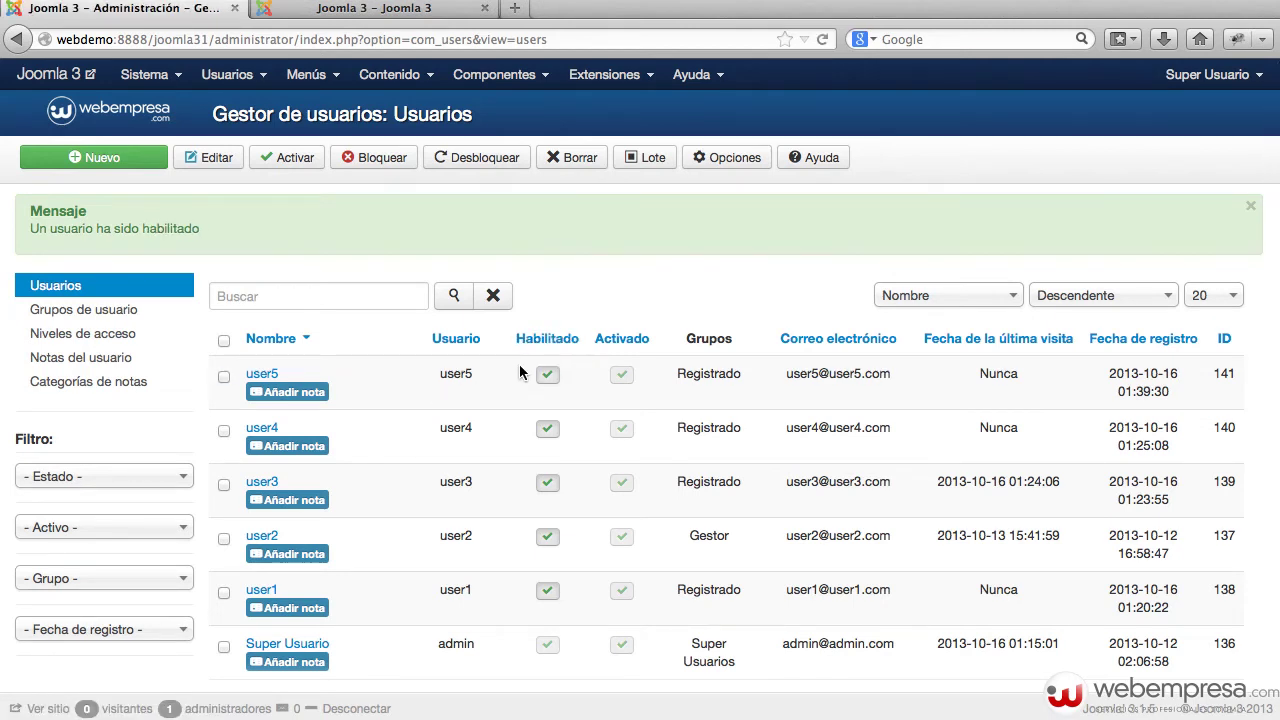
{"action": "left_click", "coordinate": [709, 162]}
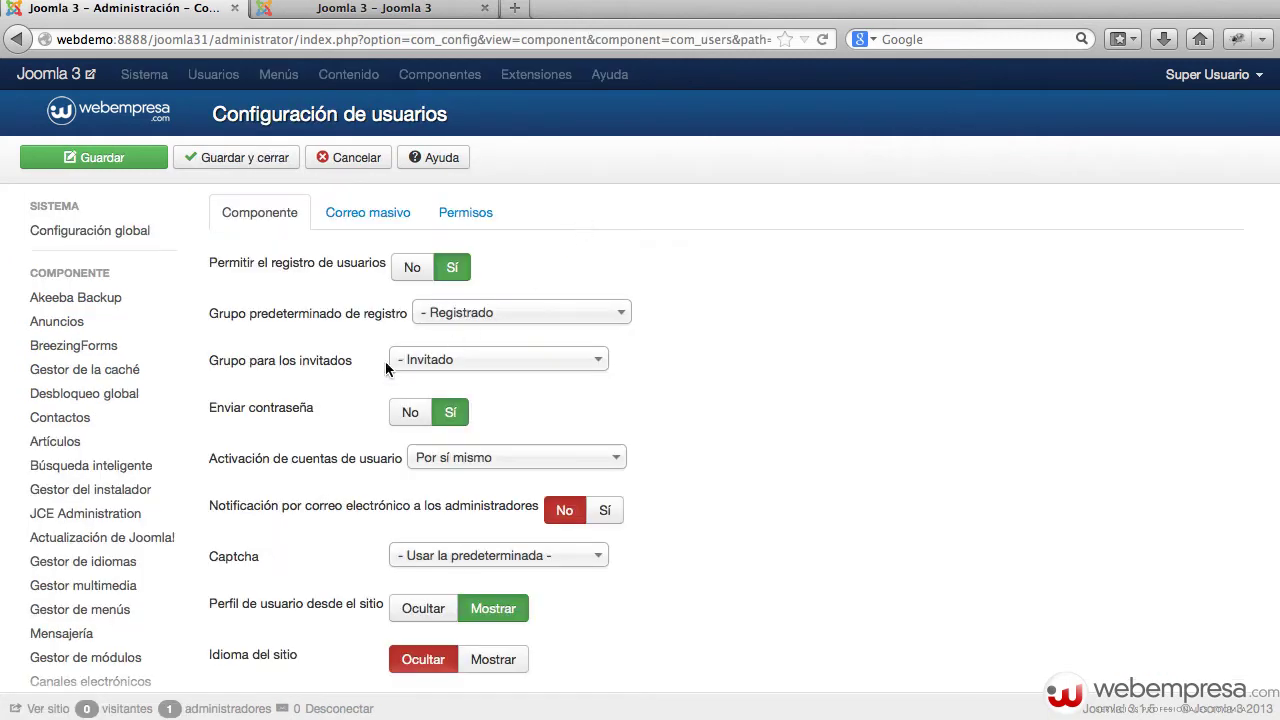
Set user account activation to Administrado and save the options
{"action": "left_click", "coordinate": [514, 463]}
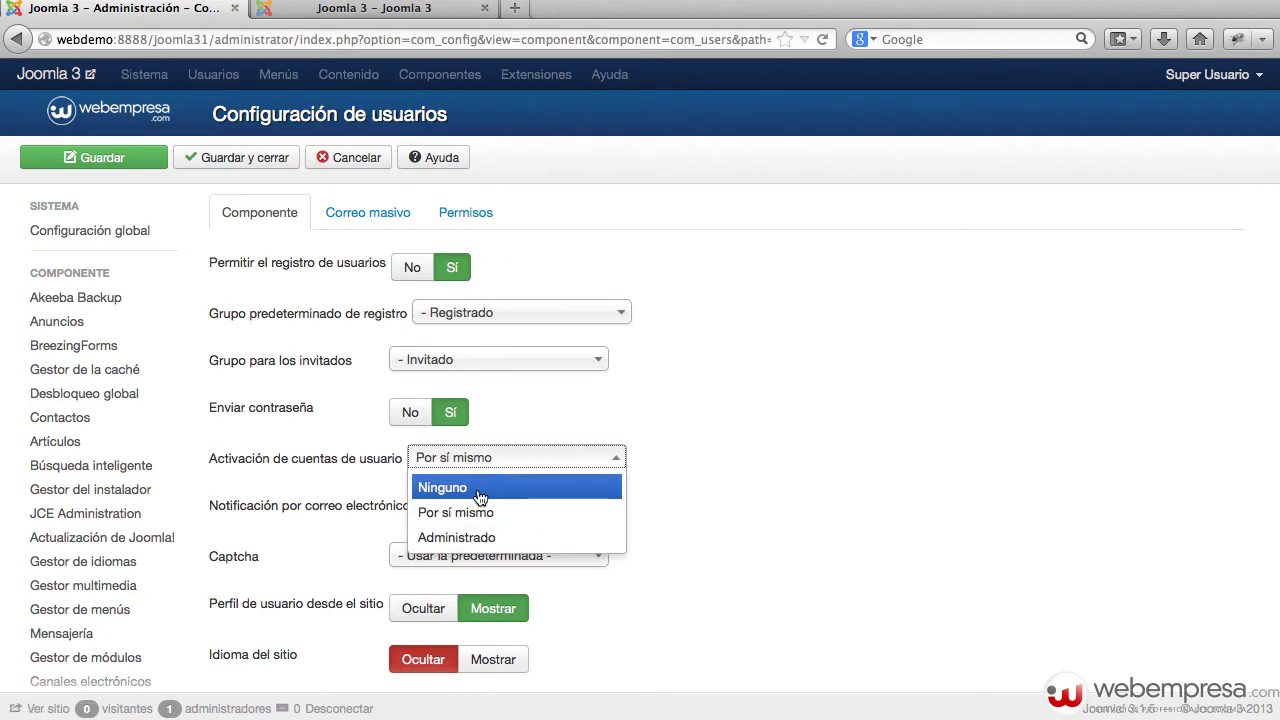
{"action": "left_click", "coordinate": [452, 540]}
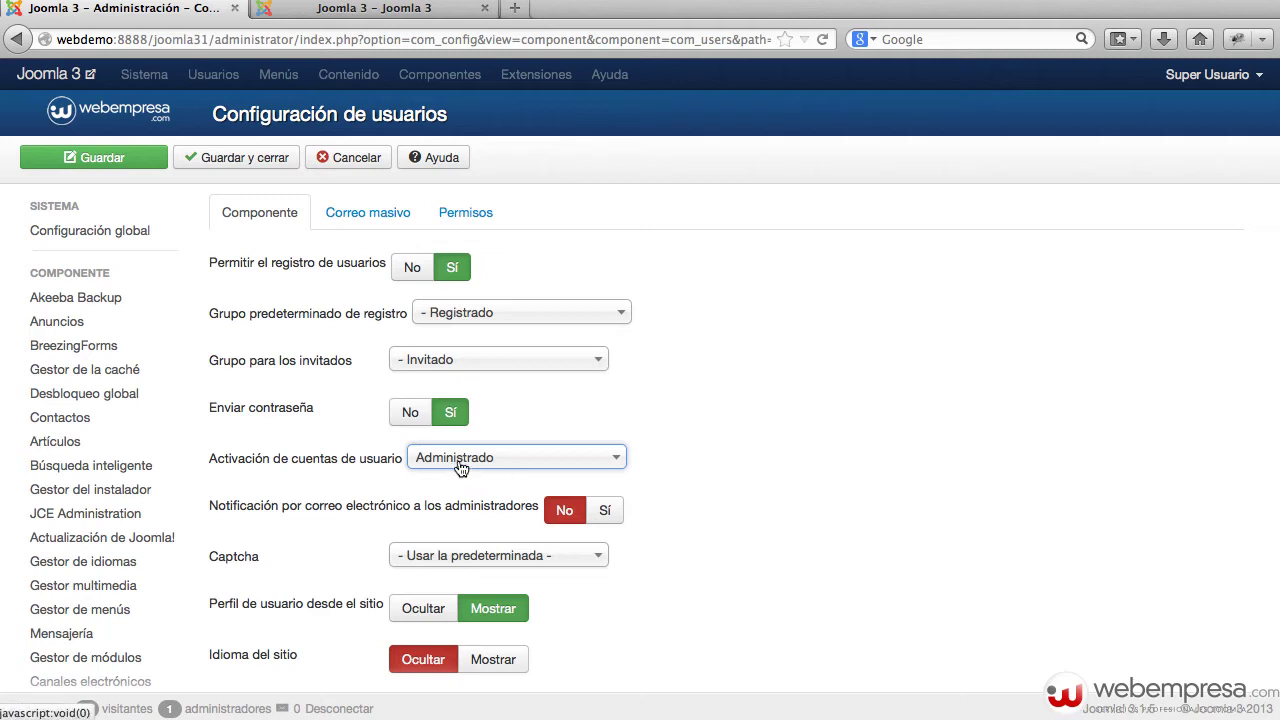
{"action": "left_click", "coordinate": [237, 168]}
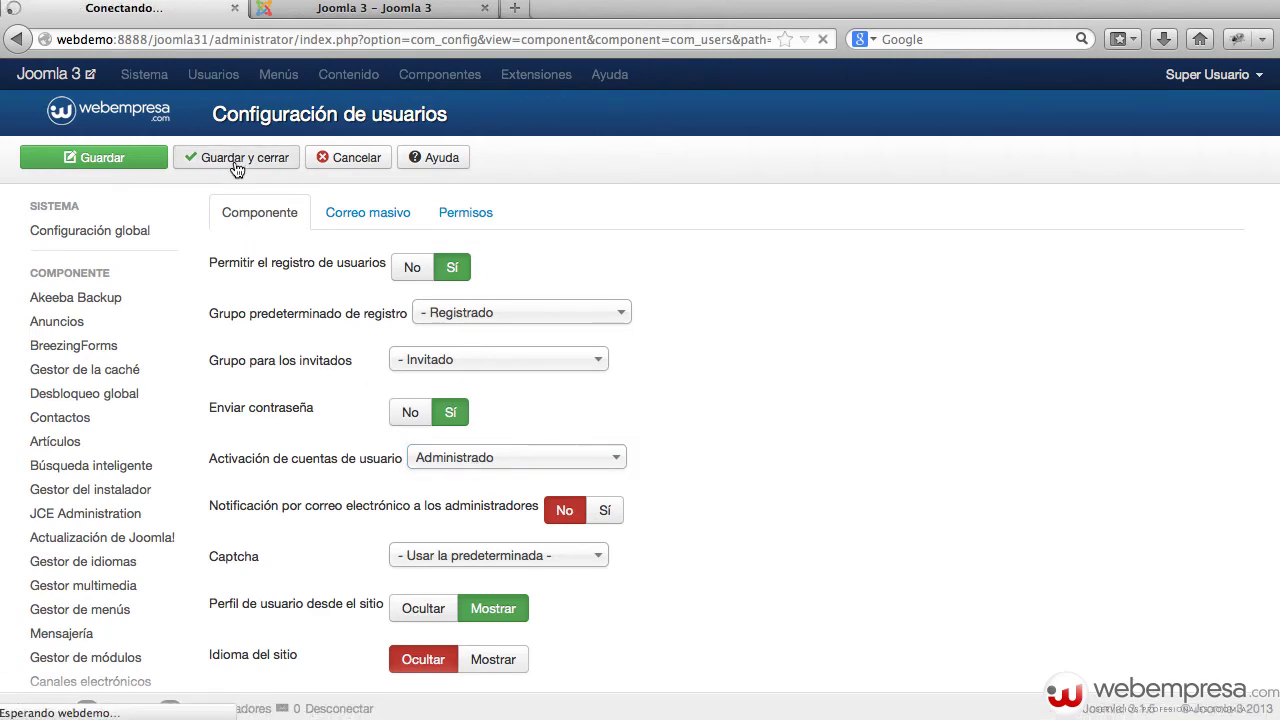
{"action": "left_click", "coordinate": [353, 15]}
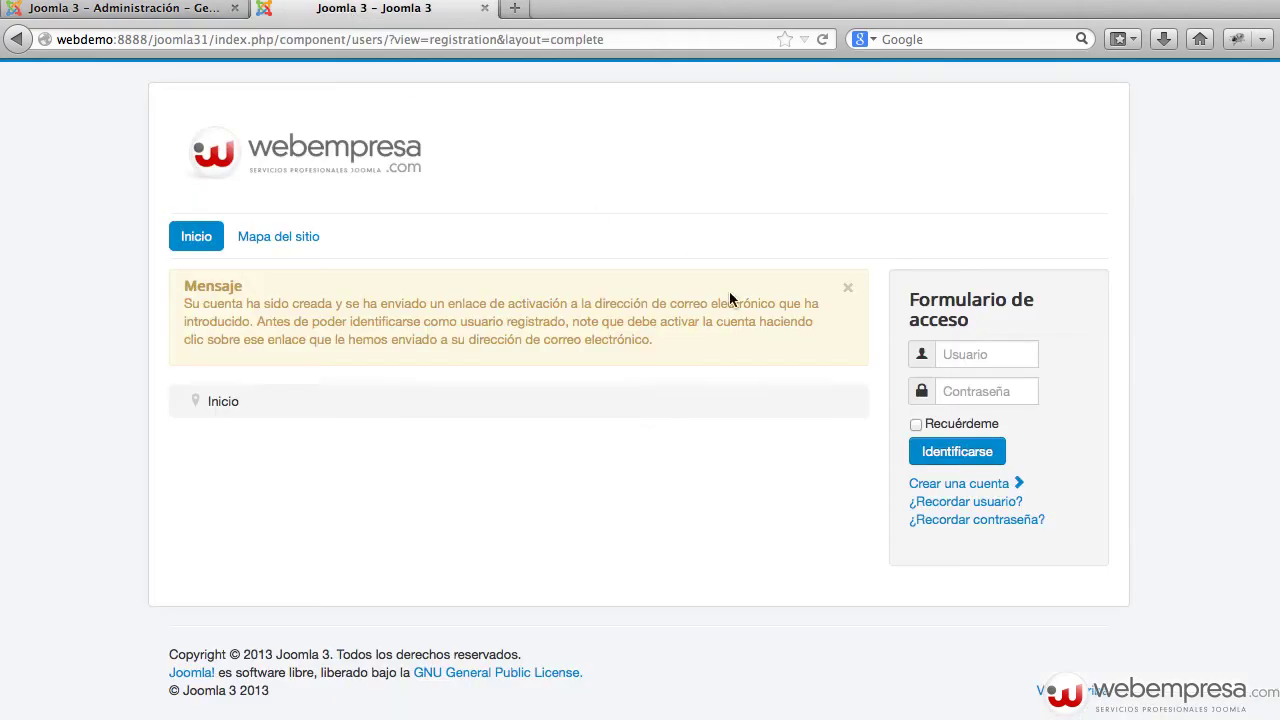
On the registration form, enter name 'us', username user6, and fill both password fields
{"action": "left_click", "coordinate": [1012, 484]}
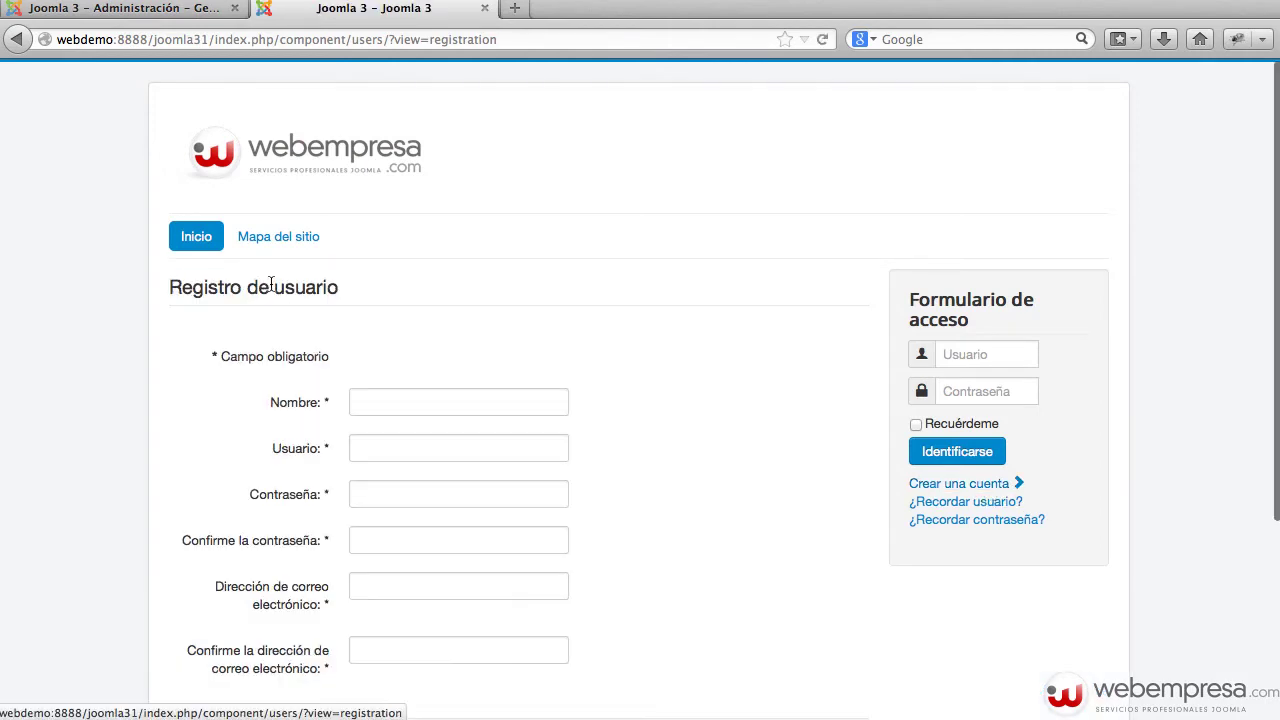
{"action": "left_click", "coordinate": [445, 410]}
{"action": "type", "text": "user6"}
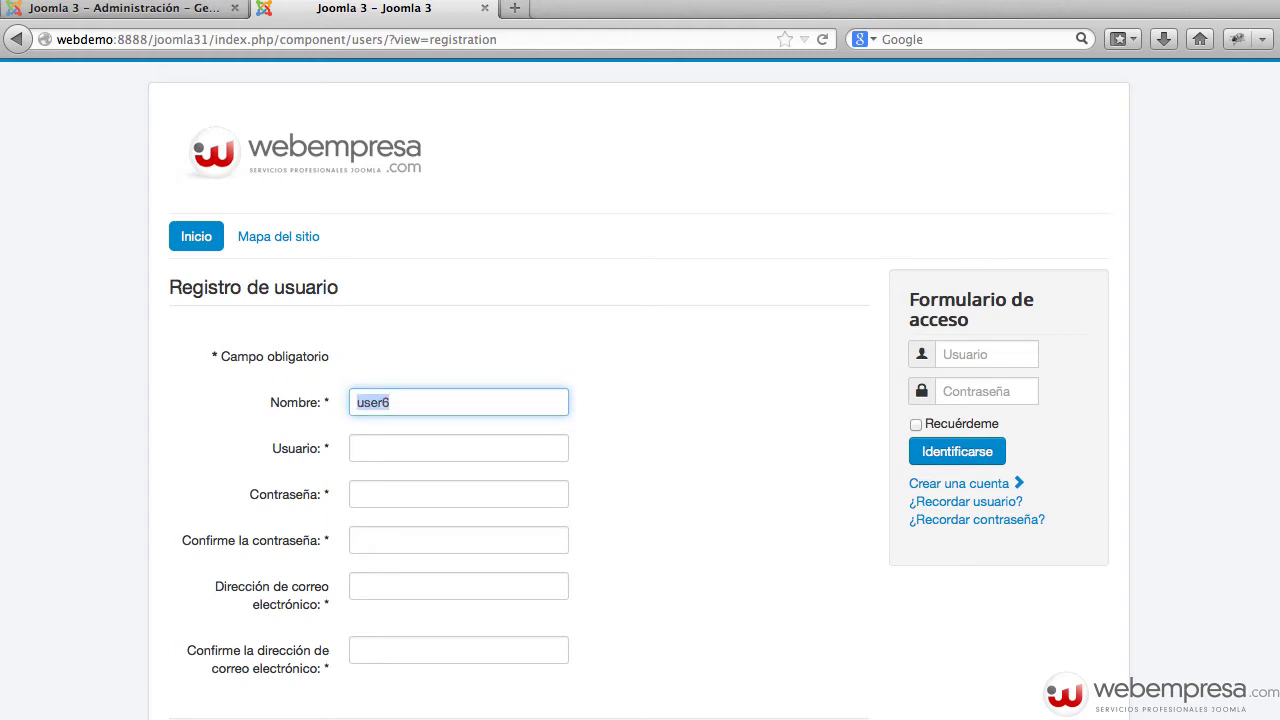
{"action": "key", "text": "Tab"}
{"action": "type", "text": "user6"}
{"action": "key", "text": "Tab"}
{"action": "type", "text": "user6"}
{"action": "key", "text": "Tab"}
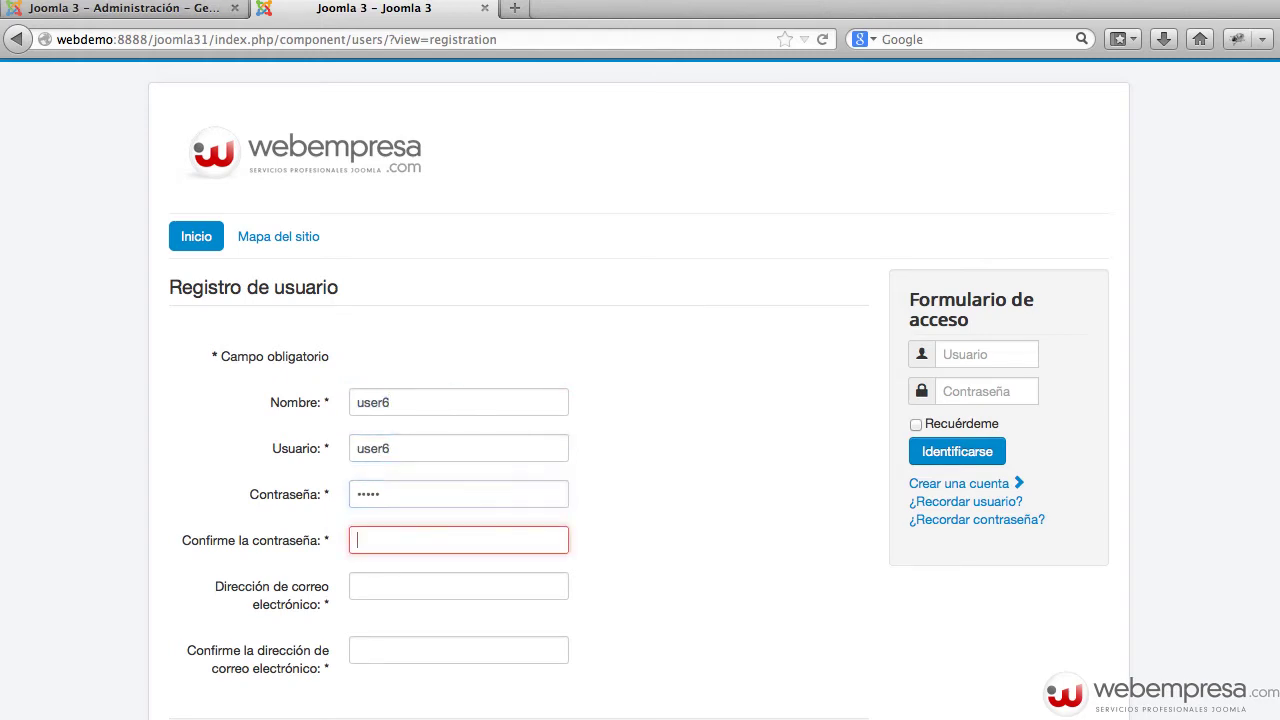
{"action": "type", "text": "user6"}
Enter the account's e-mail address in both e-mail fields and submit the user6 registration
{"action": "key", "text": "Tab"}
{"action": "type", "text": "user6@"}
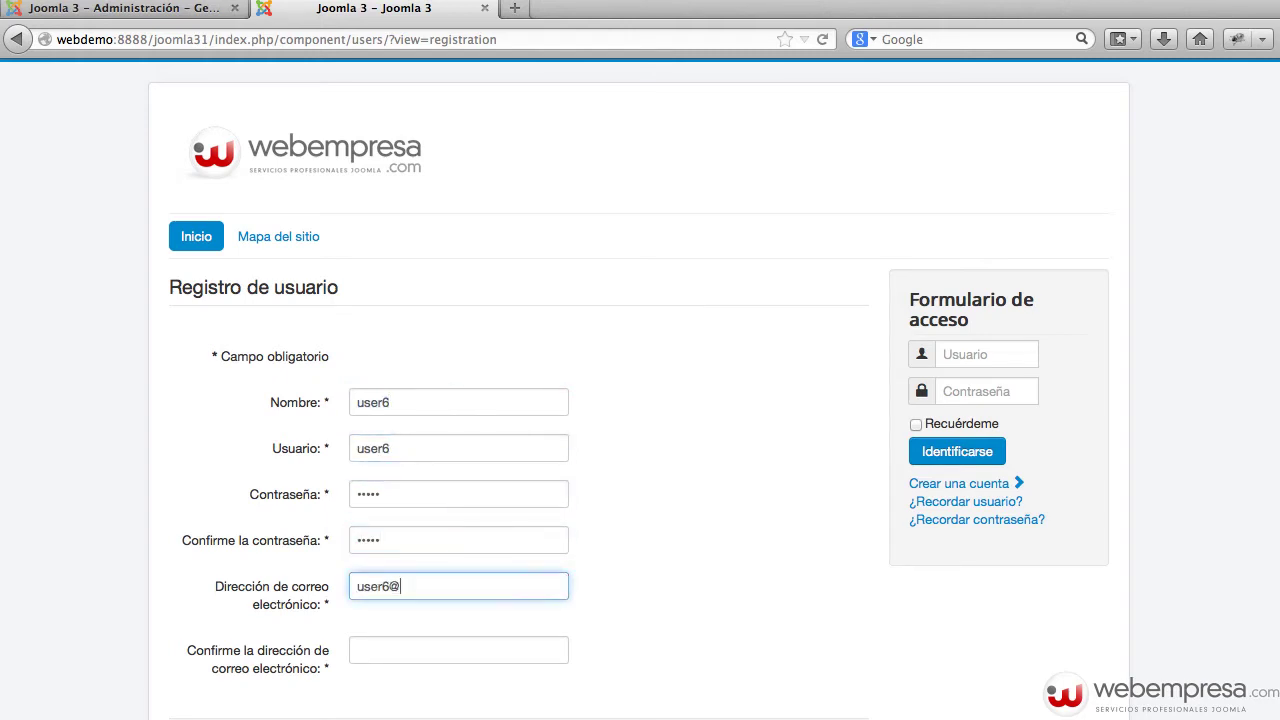
{"action": "type", "text": "user6.com"}
{"action": "key", "text": "Tab"}
{"action": "type", "text": "user6"}
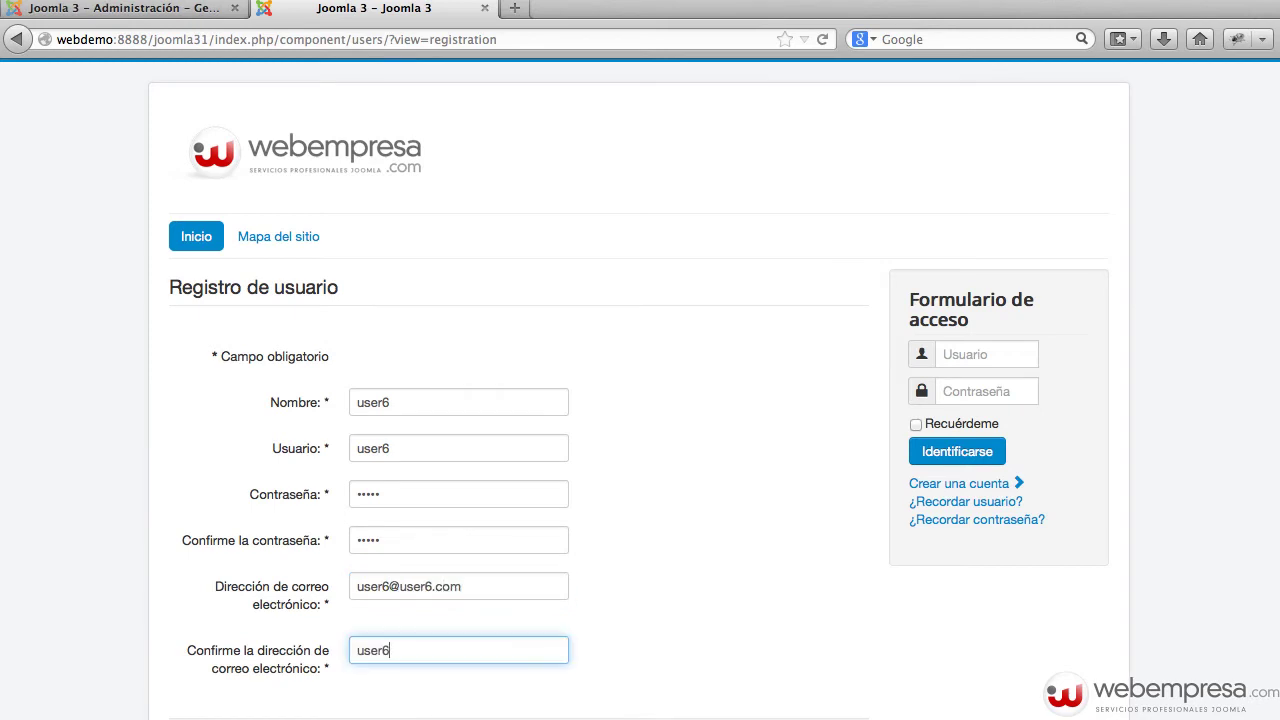
{"action": "key", "text": "shift+Tab"}
{"action": "key", "text": "ctrl+c"}
{"action": "key", "text": "Tab"}
{"action": "key", "text": "ctrl+v"}
{"action": "scroll", "coordinate": [445, 390], "scroll_direction": "down", "scroll_amount": 2}
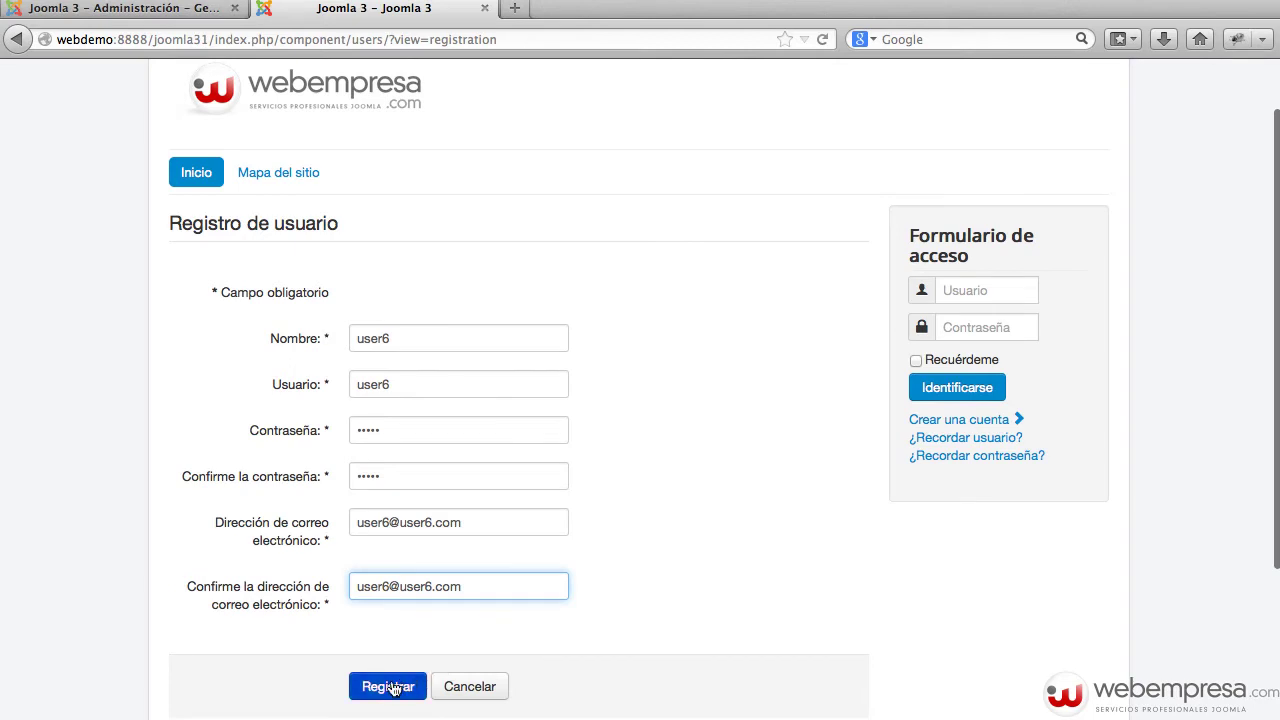
{"action": "left_click", "coordinate": [393, 688]}
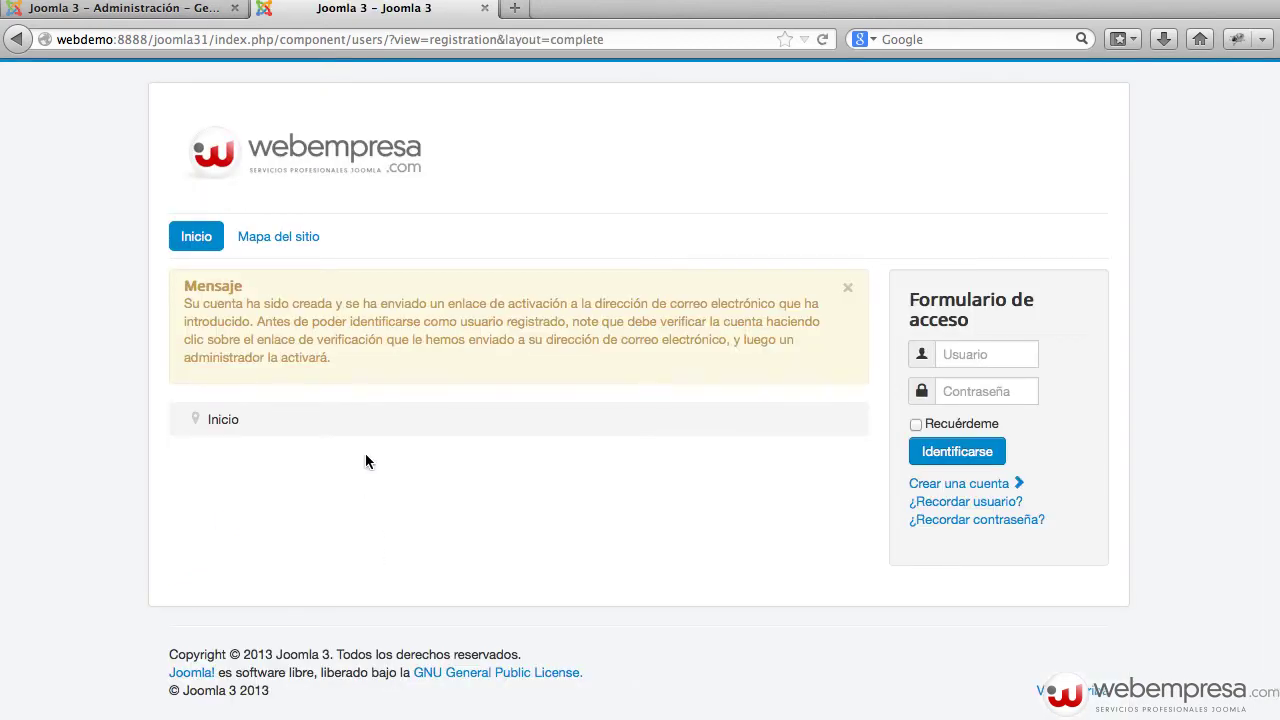
Read the confirmation that an administrator will activate the account, then return to the admin tab
{"action": "left_click_drag", "start_coordinate": [443, 304], "coordinate": [795, 302]}
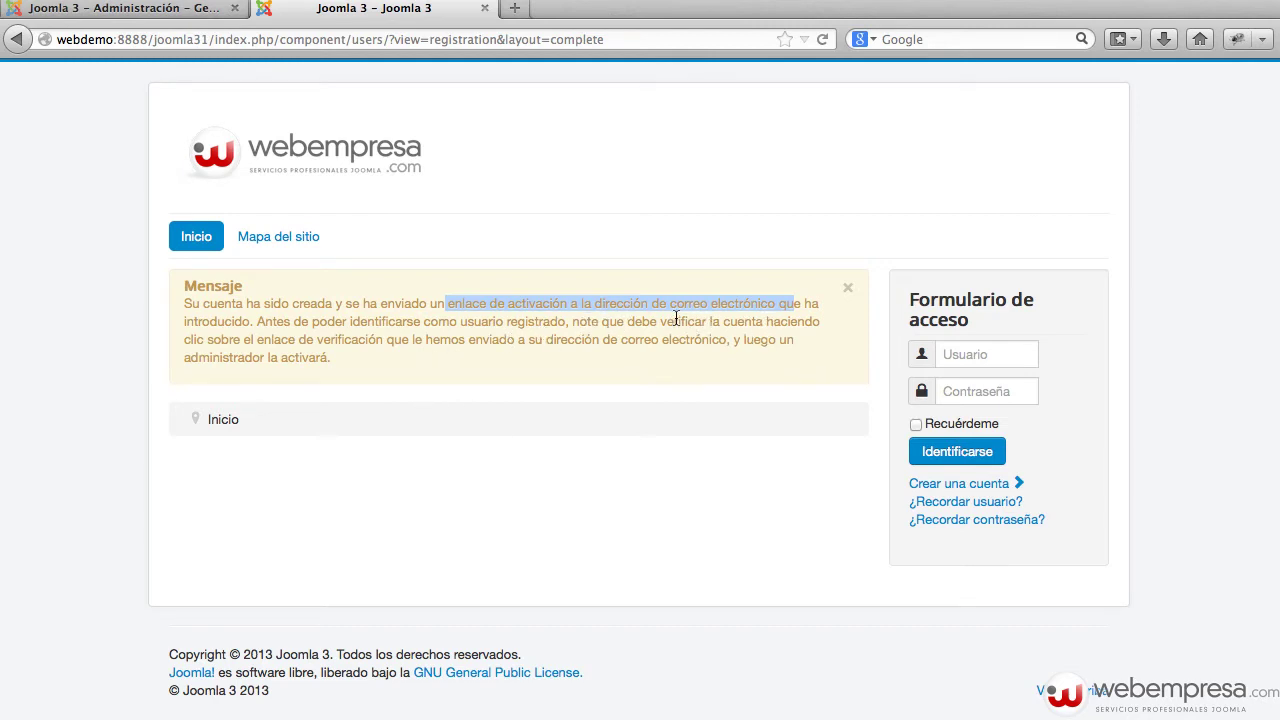
{"action": "left_click_drag", "start_coordinate": [676, 320], "coordinate": [346, 343]}
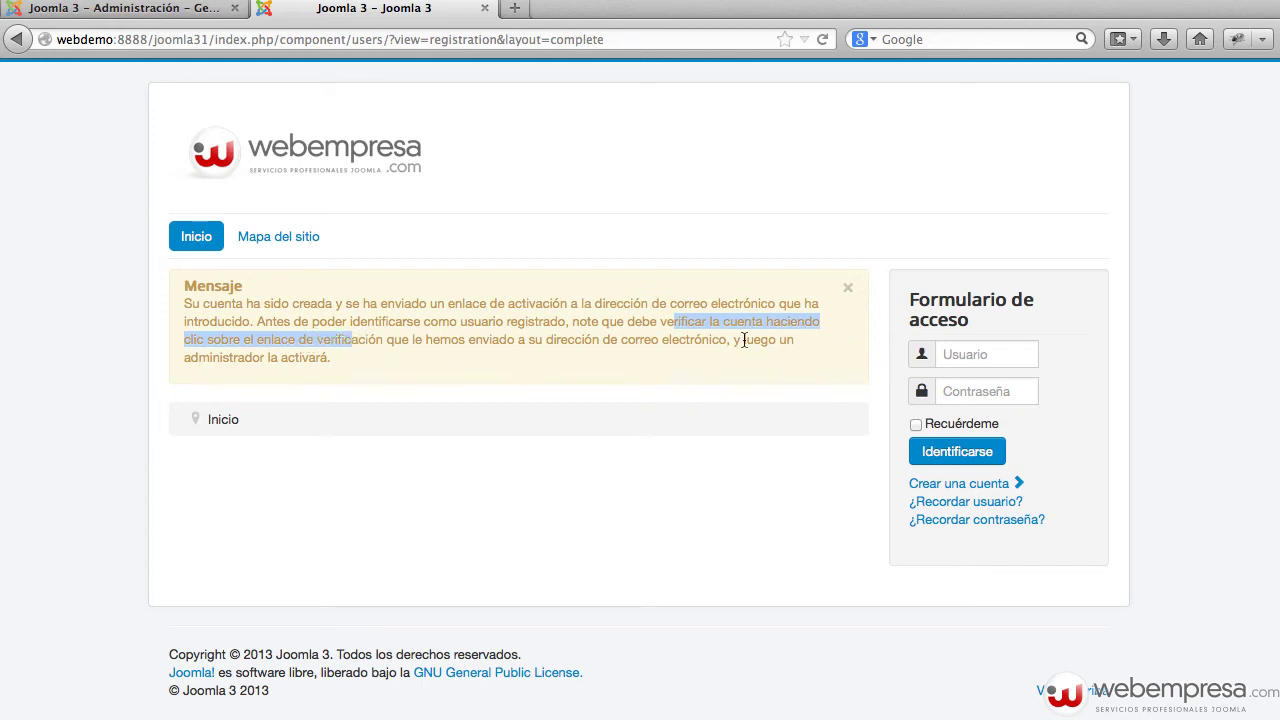
{"action": "left_click_drag", "start_coordinate": [744, 340], "coordinate": [417, 393]}
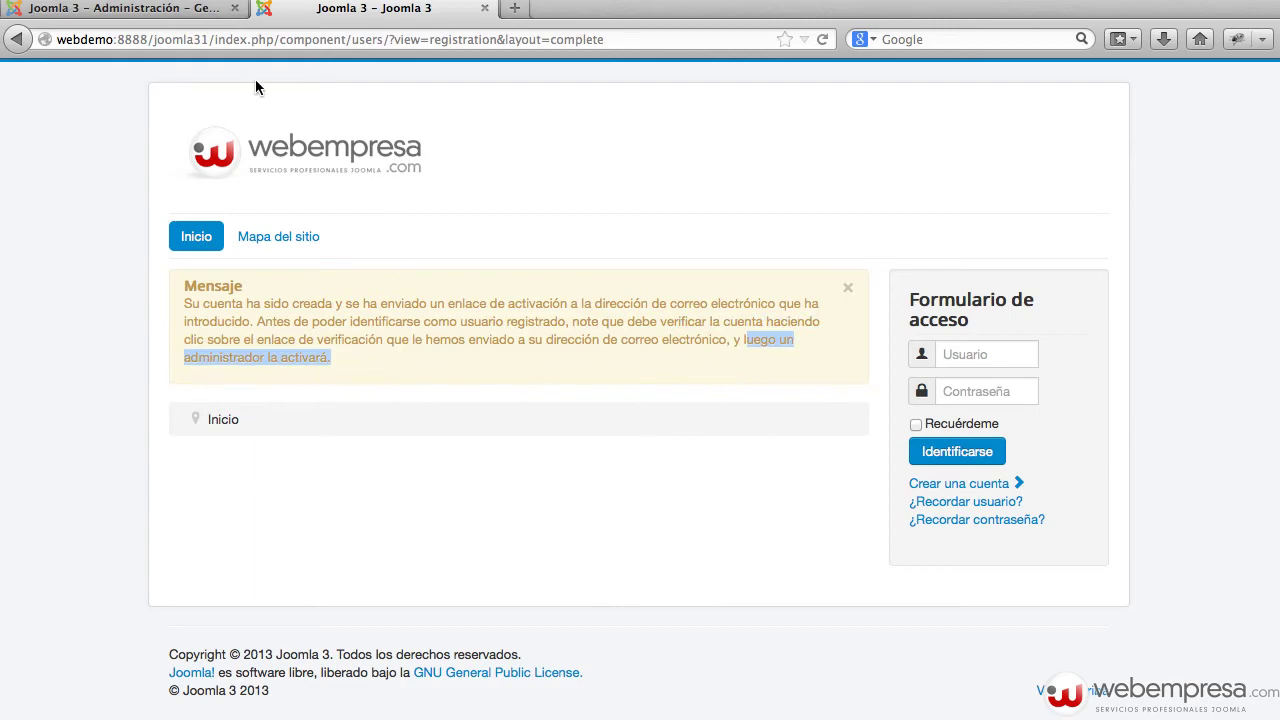
{"action": "left_click", "coordinate": [196, 10]}
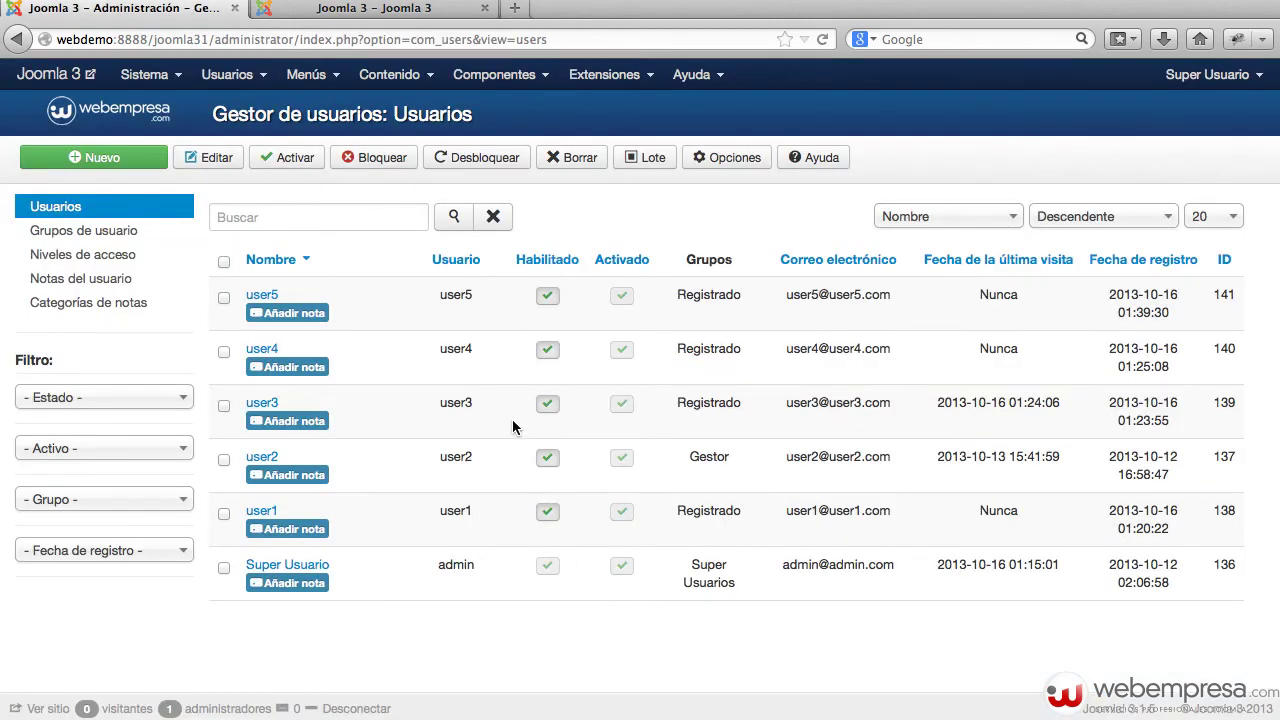
Reload the user list and activate the new user6 account
{"action": "key", "text": "super+r"}
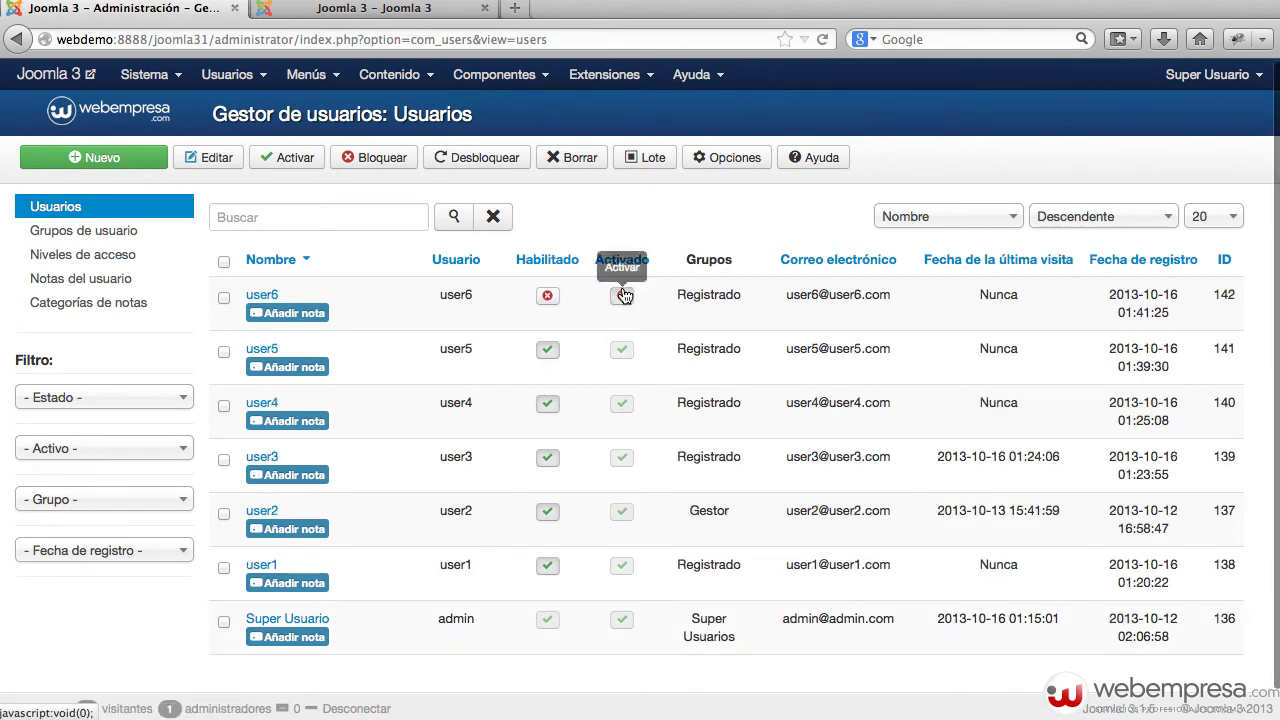
{"action": "left_click", "coordinate": [622, 295]}
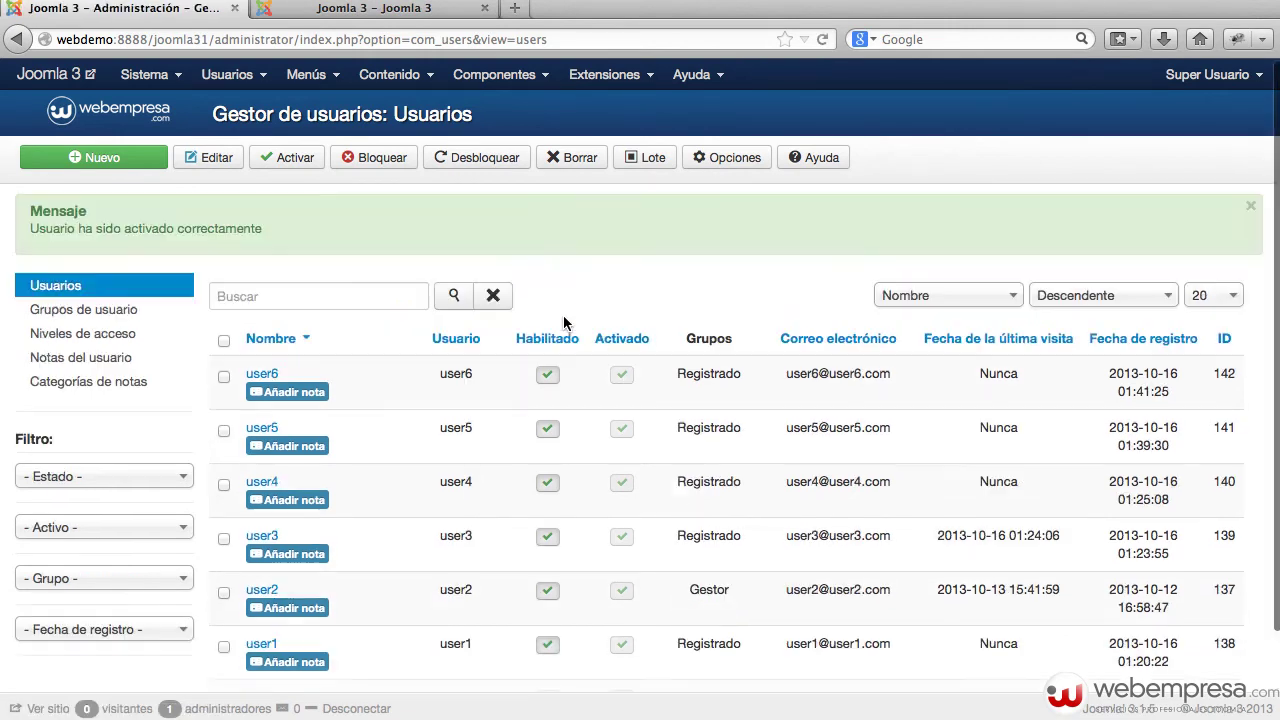
{"action": "left_click", "coordinate": [549, 377]}
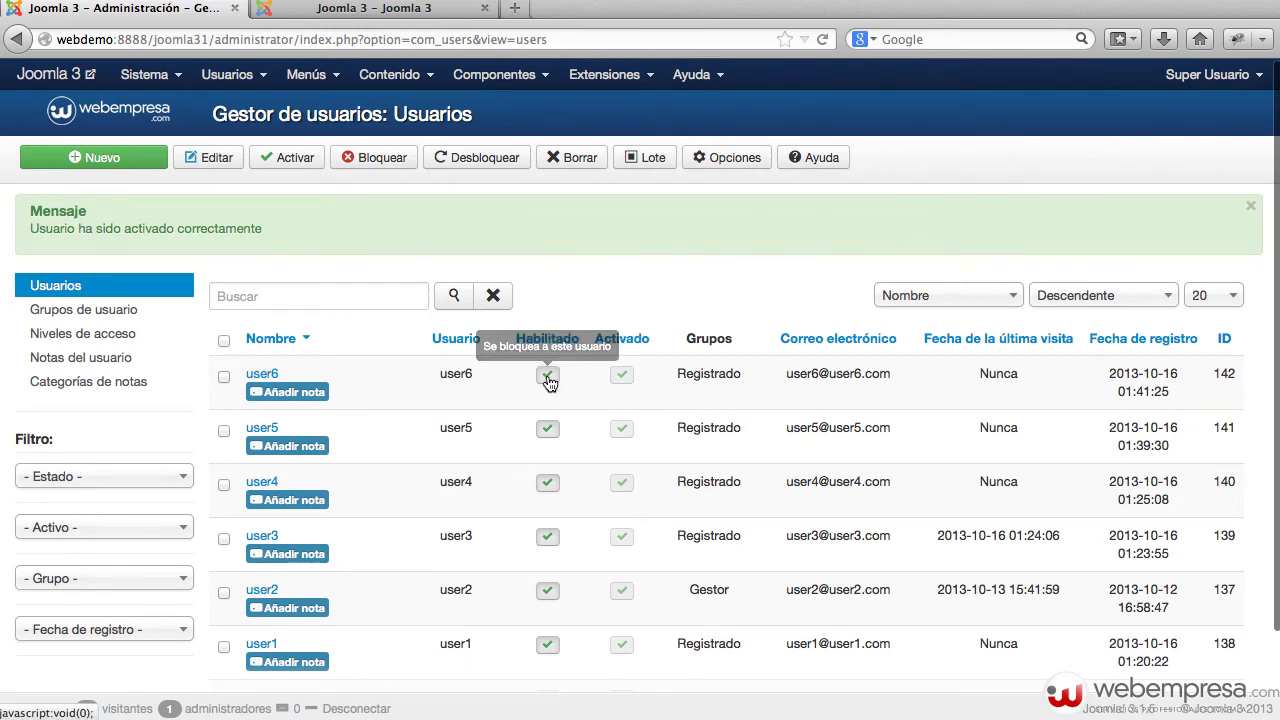
{"action": "left_click", "coordinate": [549, 380]}
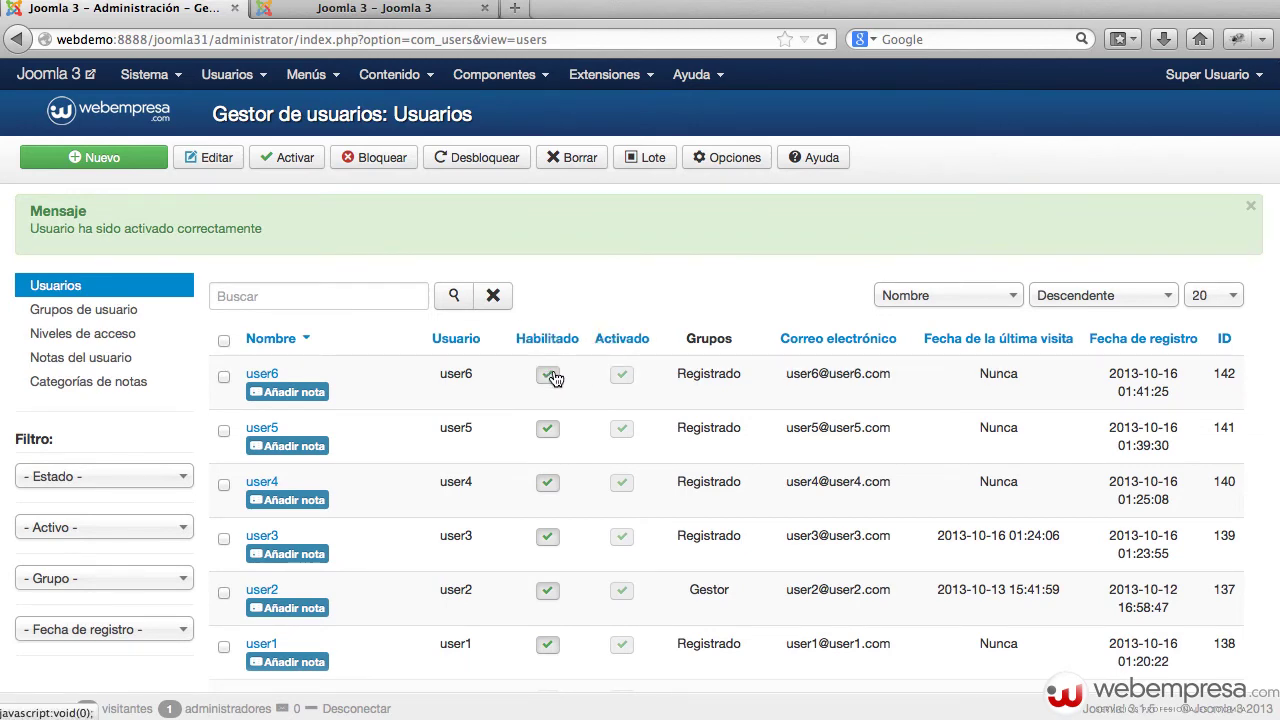
Set user account activation to Ninguno and save the options
{"action": "left_click", "coordinate": [733, 162]}
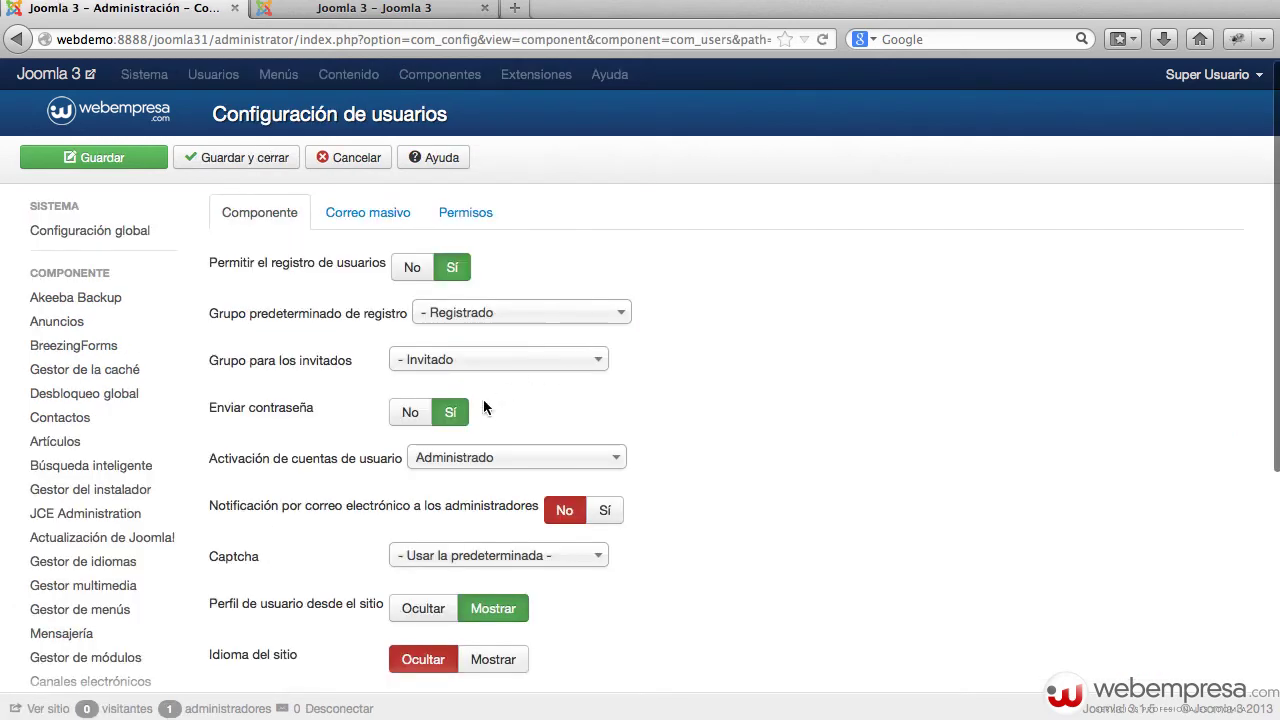
{"action": "left_click", "coordinate": [500, 458]}
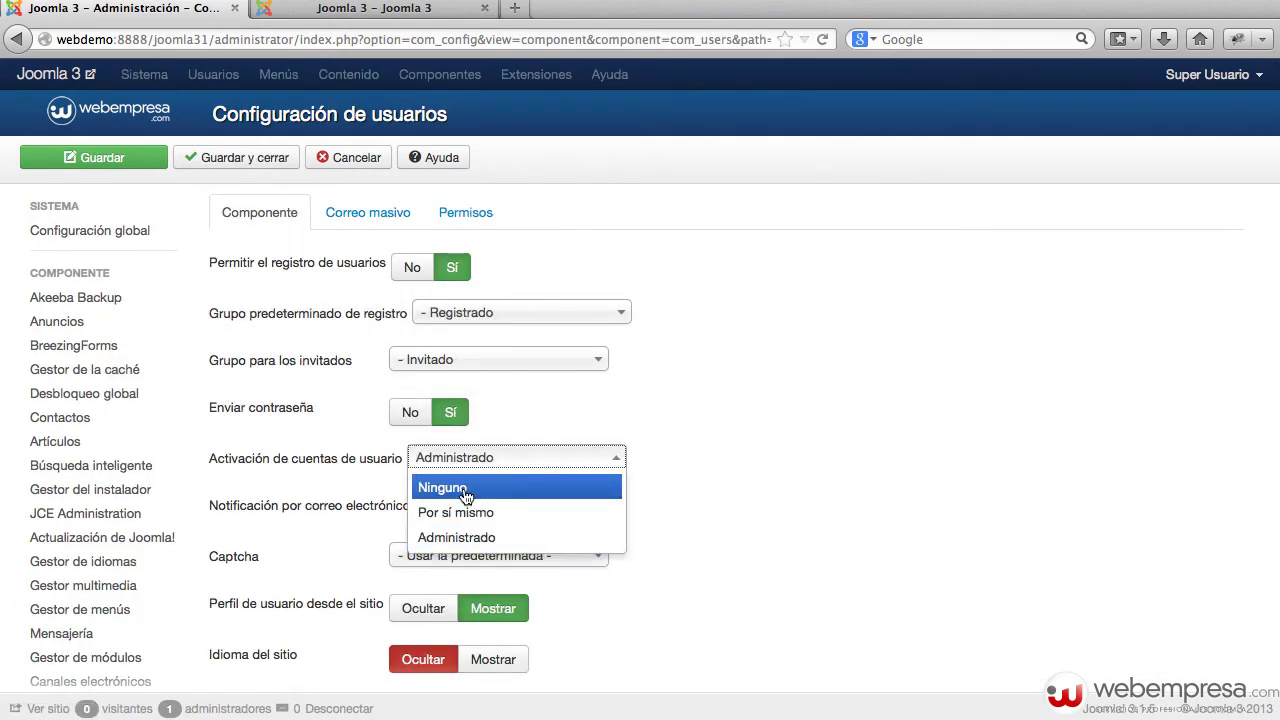
{"action": "left_click", "coordinate": [465, 490]}
{"action": "left_click", "coordinate": [249, 157]}
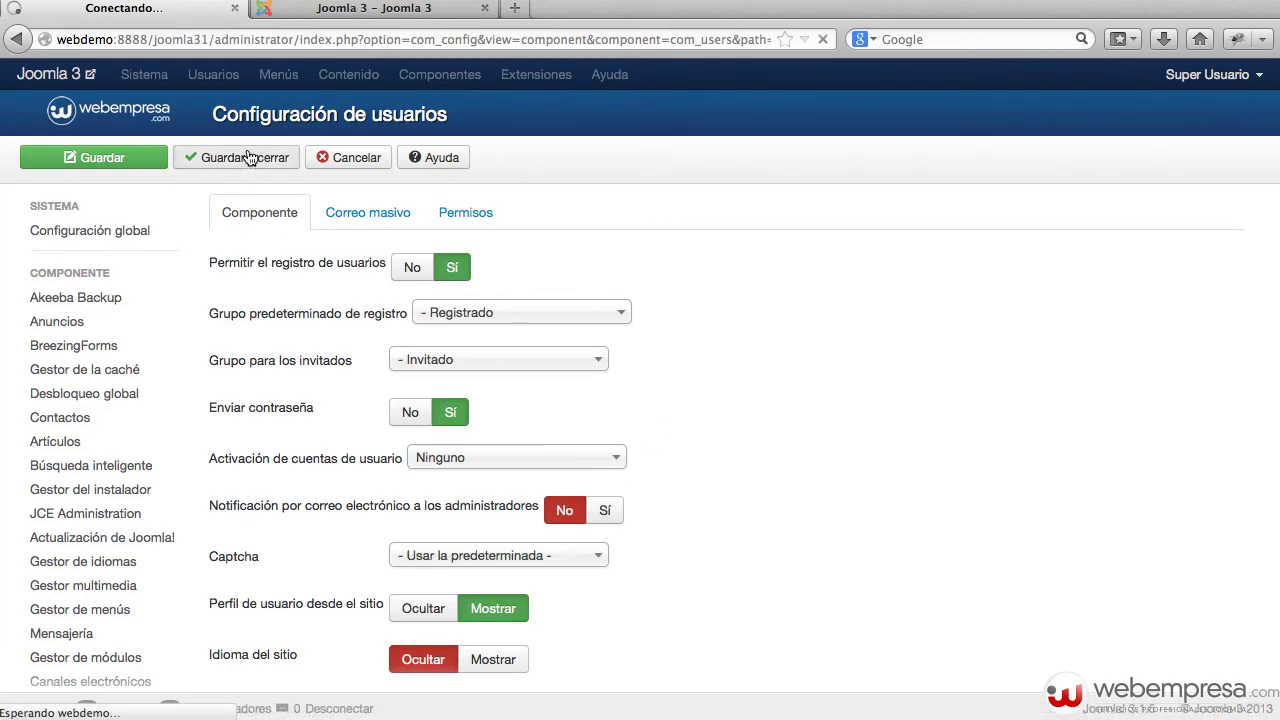
{"action": "left_click", "coordinate": [376, 18]}
On the registration form, enter user7 as name and username and fill both password fields
{"action": "left_click", "coordinate": [970, 486]}
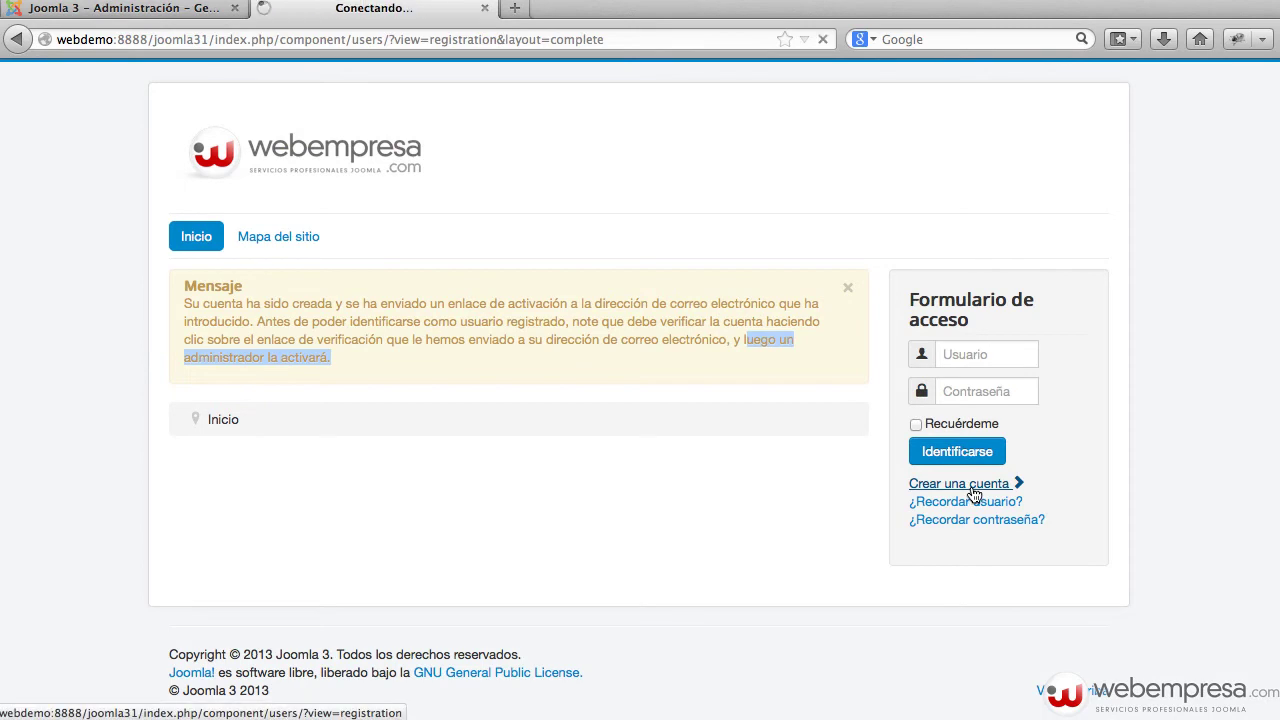
{"action": "left_click", "coordinate": [412, 403]}
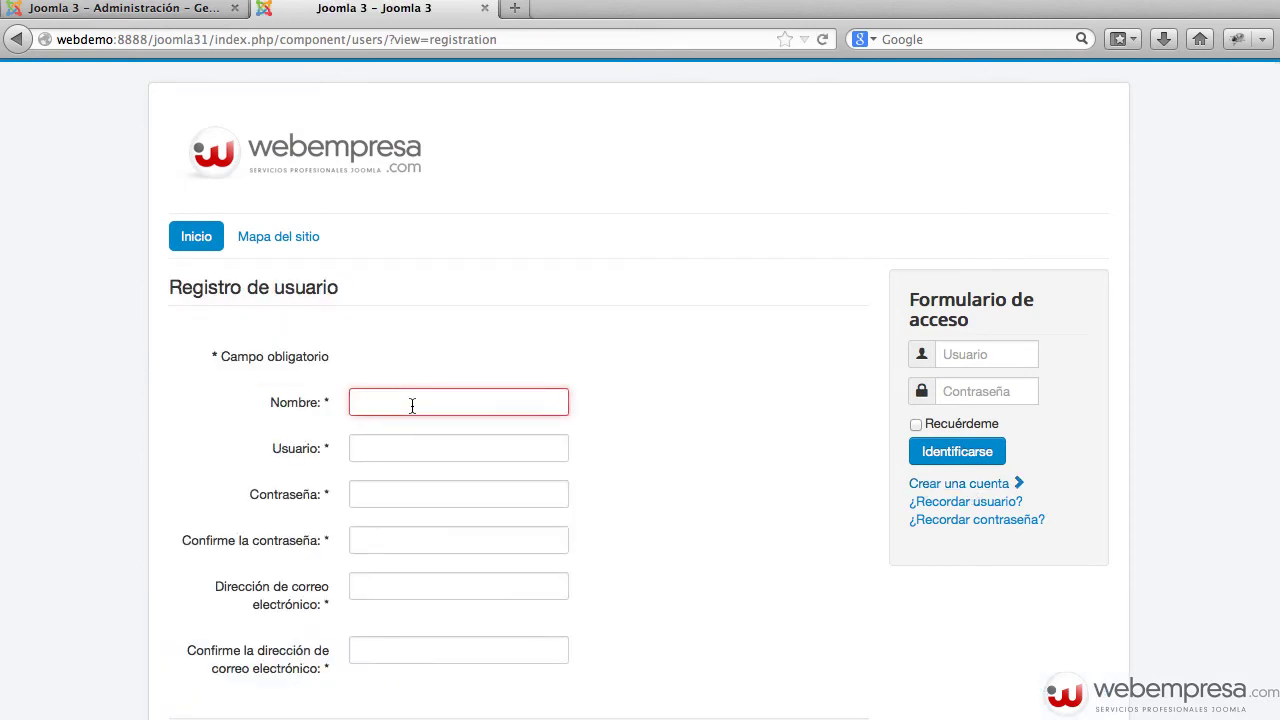
{"action": "type", "text": "user7"}
{"action": "key", "text": "super+a"}
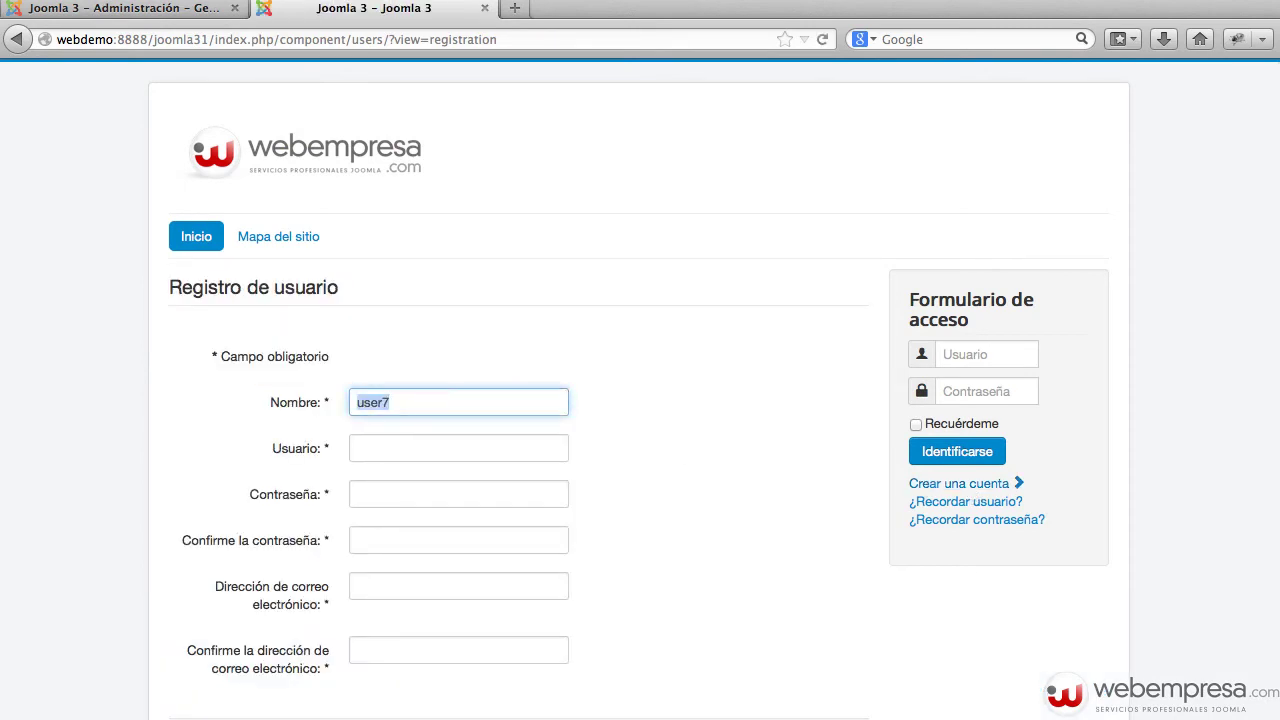
{"action": "key", "text": "super+c"}
{"action": "key", "text": "Tab"}
{"action": "key", "text": "super+v"}
{"action": "key", "text": "Tab"}
{"action": "key", "text": "super+v"}
{"action": "key", "text": "Tab"}
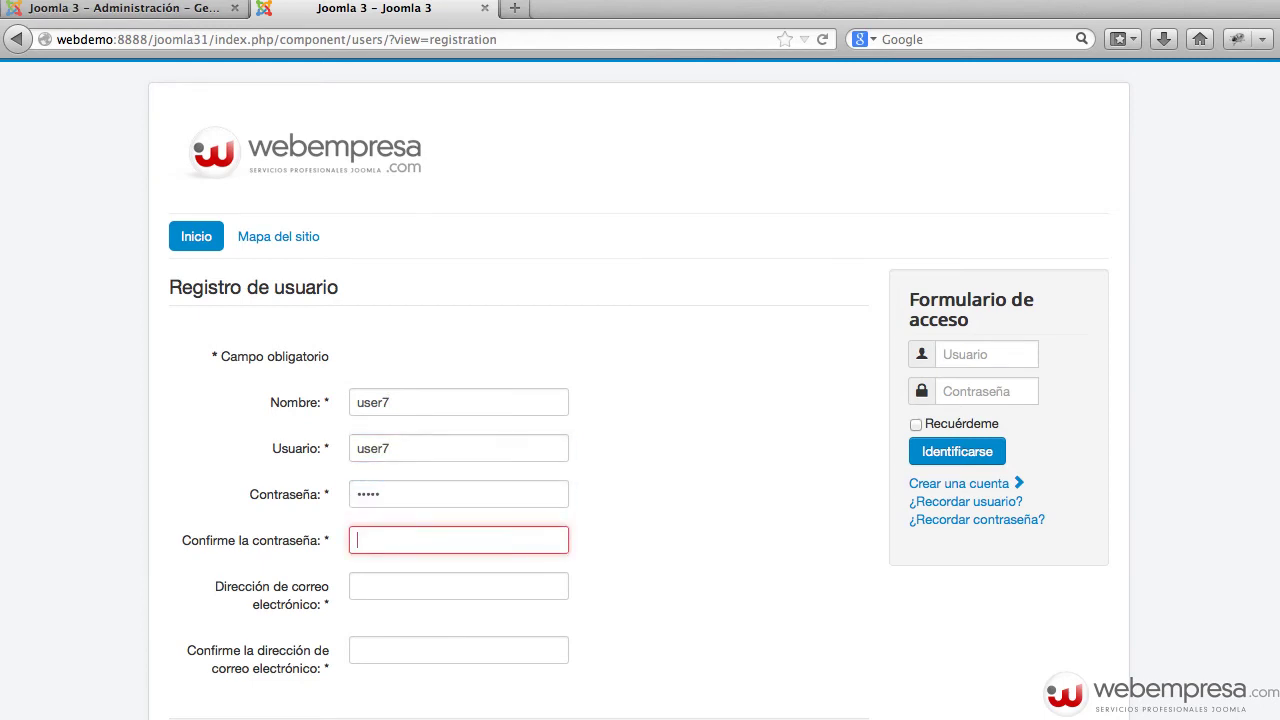
{"action": "key", "text": "super+v"}
Fill both e-mail fields with an address built from user7, undoing an accidental paste
{"action": "key", "text": "Tab"}
{"action": "key", "text": "super+v"}
{"action": "type", "text": "@"}
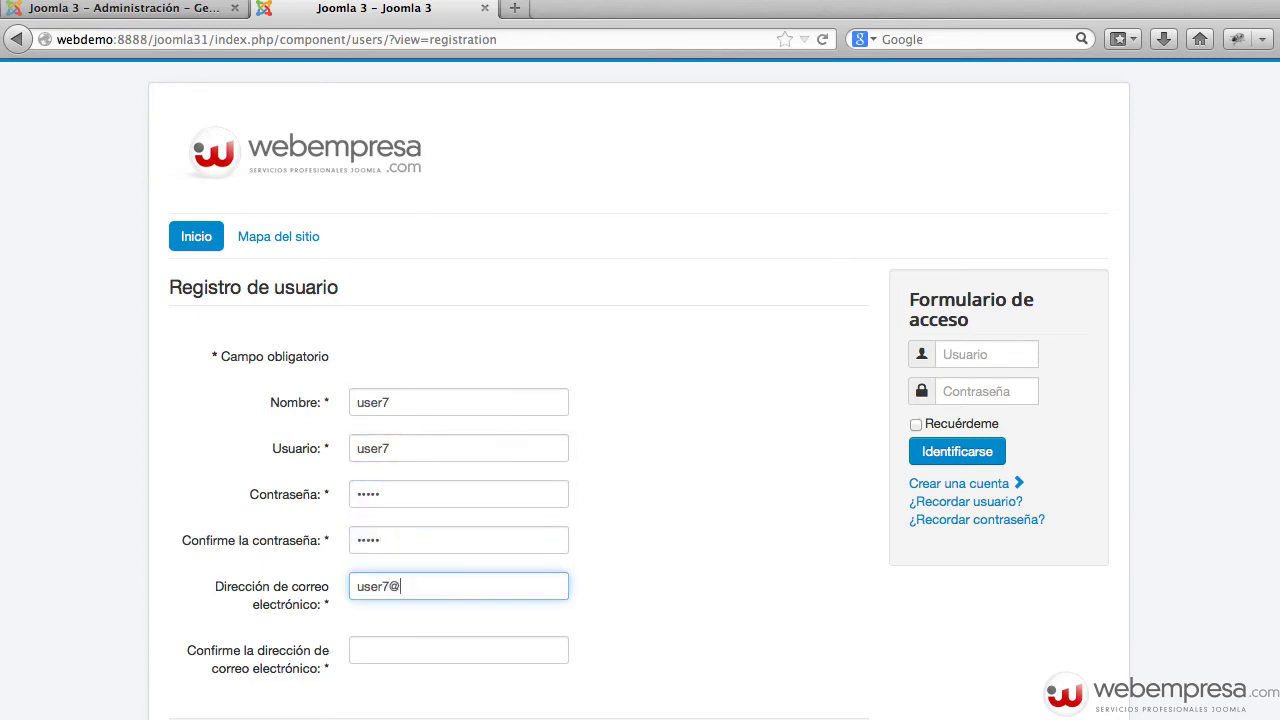
{"action": "key", "text": "super+v"}
{"action": "type", "text": ".com"}
{"action": "key", "text": "Tab"}
{"action": "key", "text": "shift+Tab"}
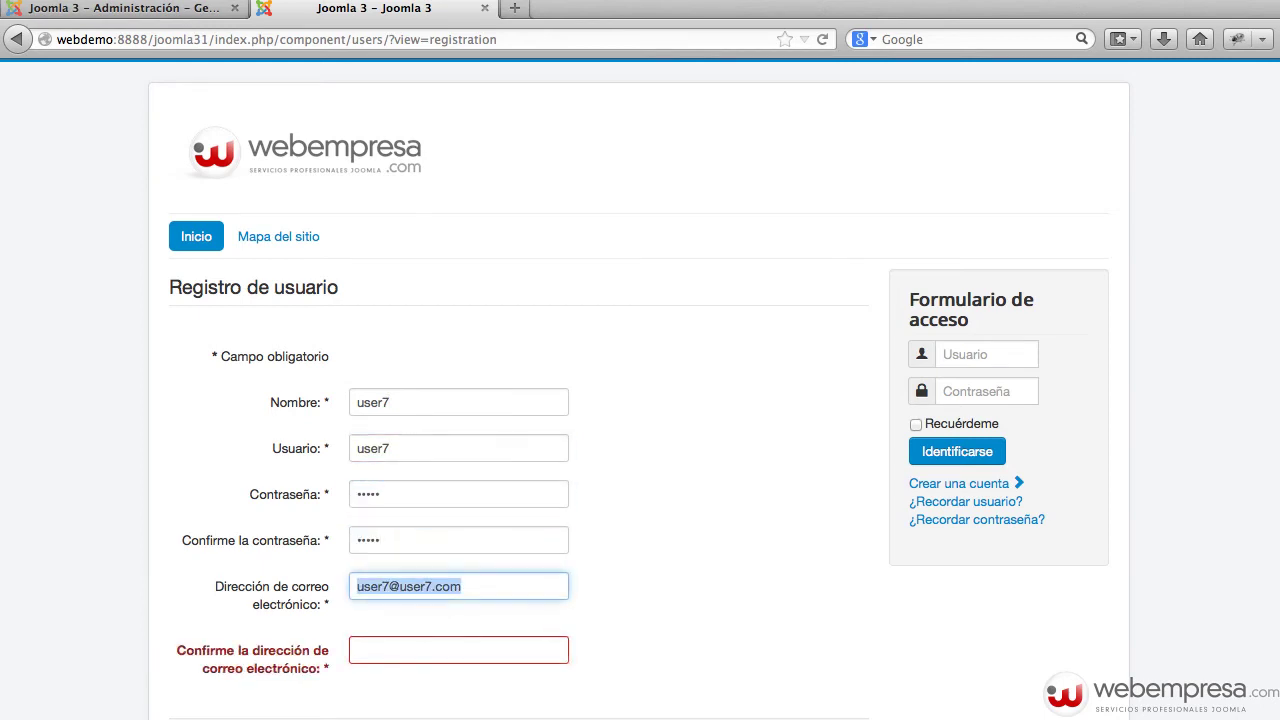
{"action": "key", "text": "super+v"}
{"action": "key", "text": "super+z"}
{"action": "key", "text": "super+c"}
{"action": "key", "text": "Tab"}
{"action": "key", "text": "super+v"}
Submit the user7 registration and return to the administration users list
{"action": "scroll", "coordinate": [374, 403], "scroll_direction": "down", "scroll_amount": 3}
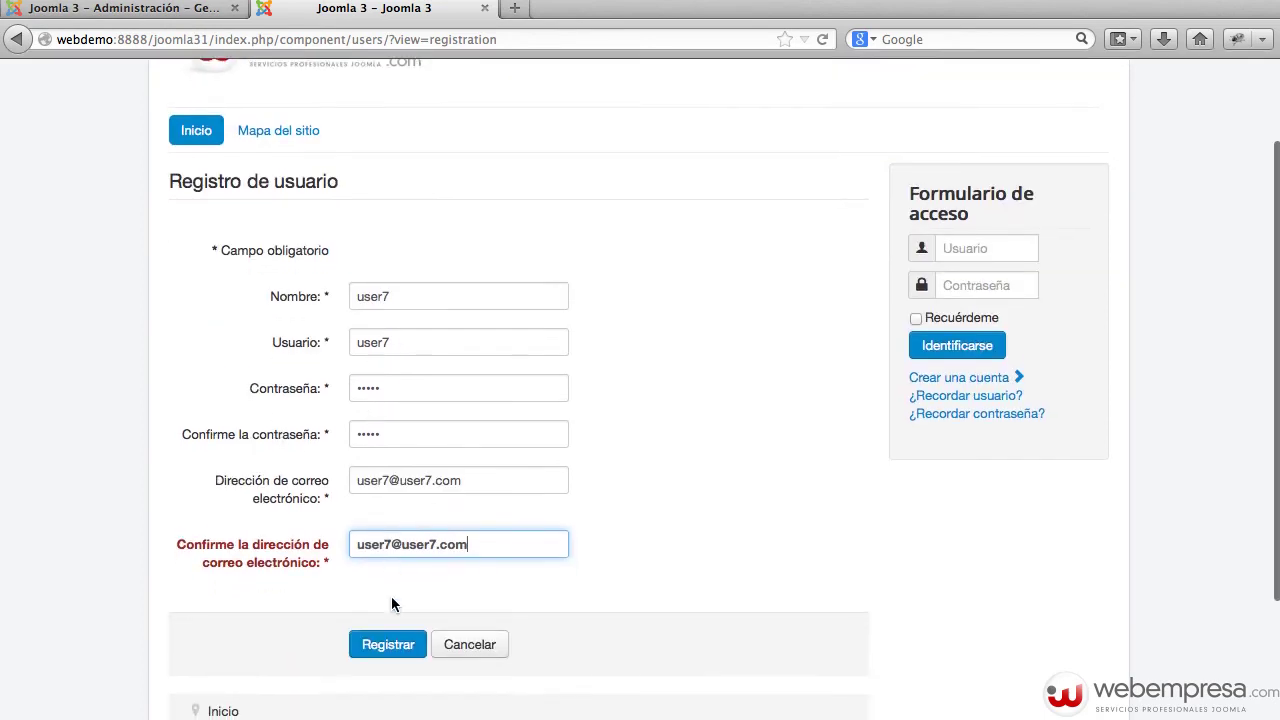
{"action": "left_click", "coordinate": [388, 645]}
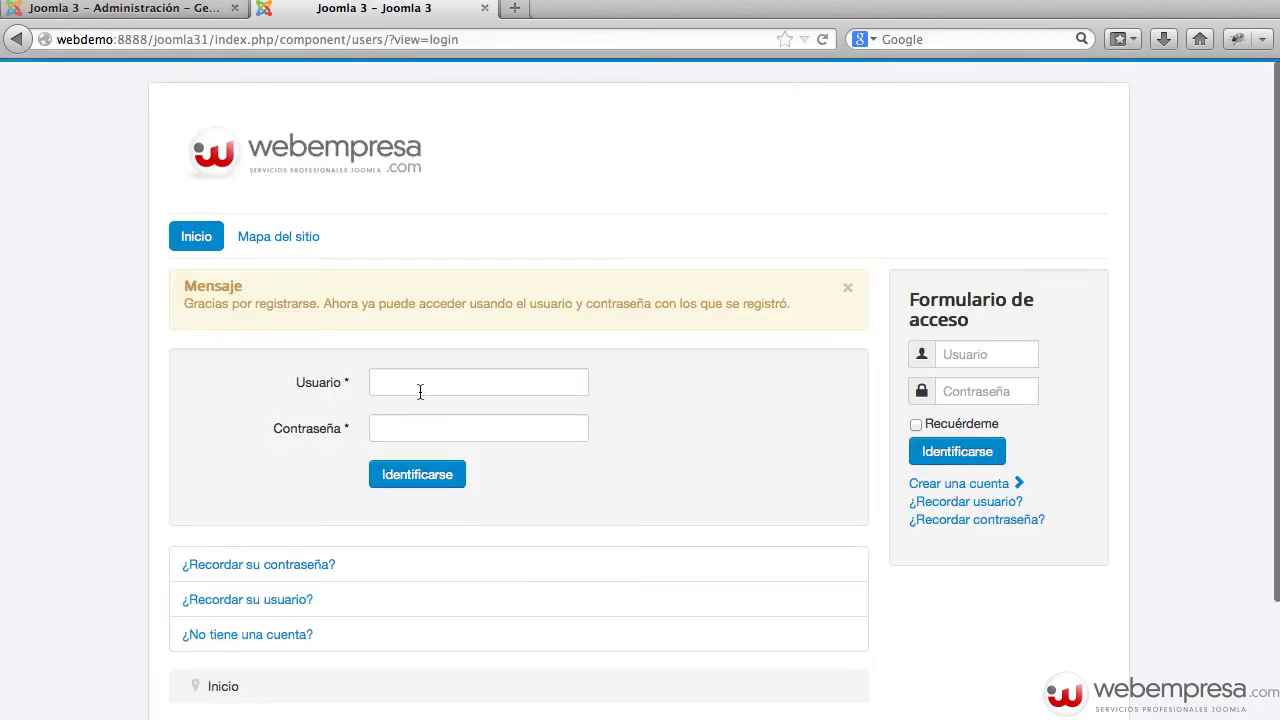
{"action": "scroll", "coordinate": [485, 392], "scroll_direction": "down", "scroll_amount": 1}
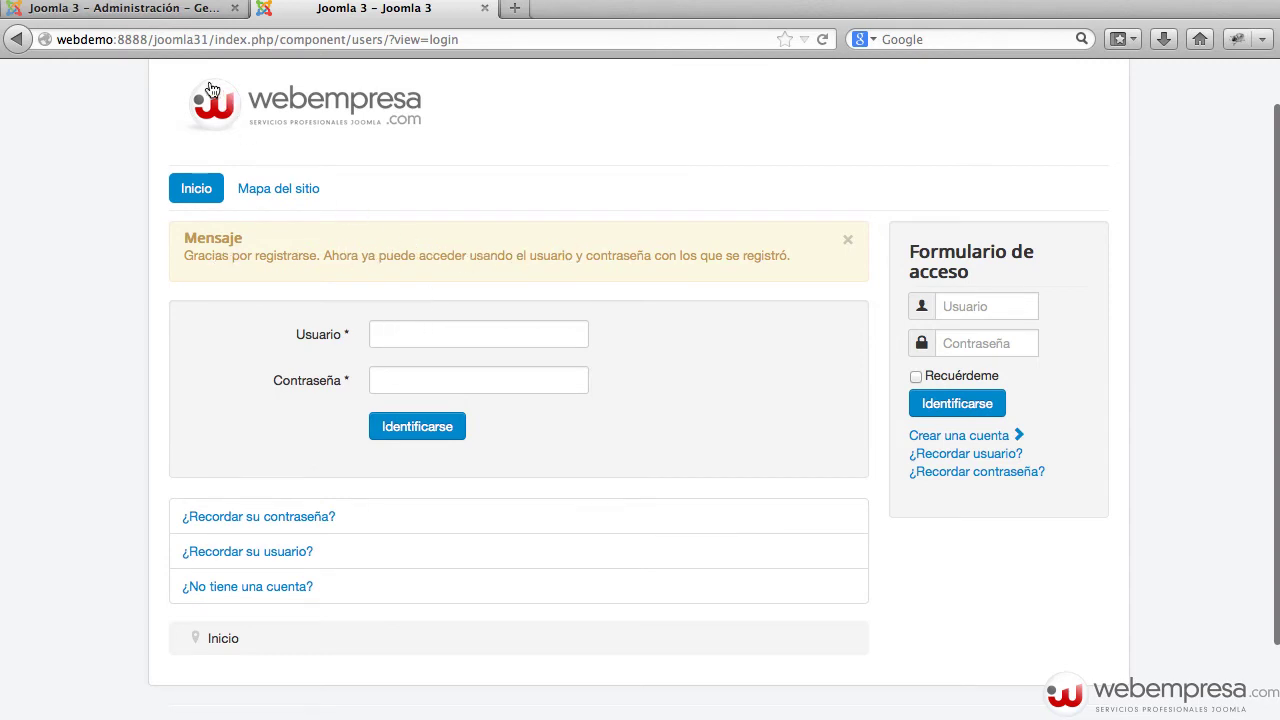
{"action": "left_click", "coordinate": [178, 9]}
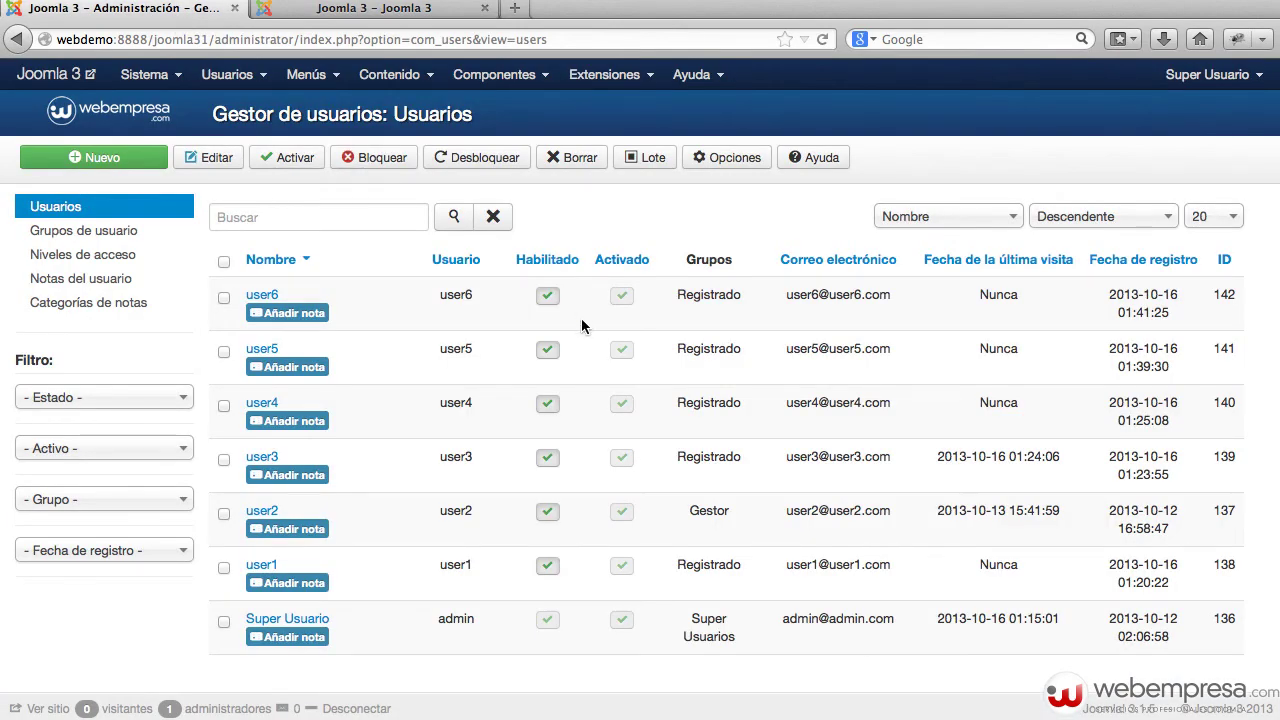
Reload the user list, then set user account activation to Por sí mismo and save
{"action": "key", "text": "super+r"}
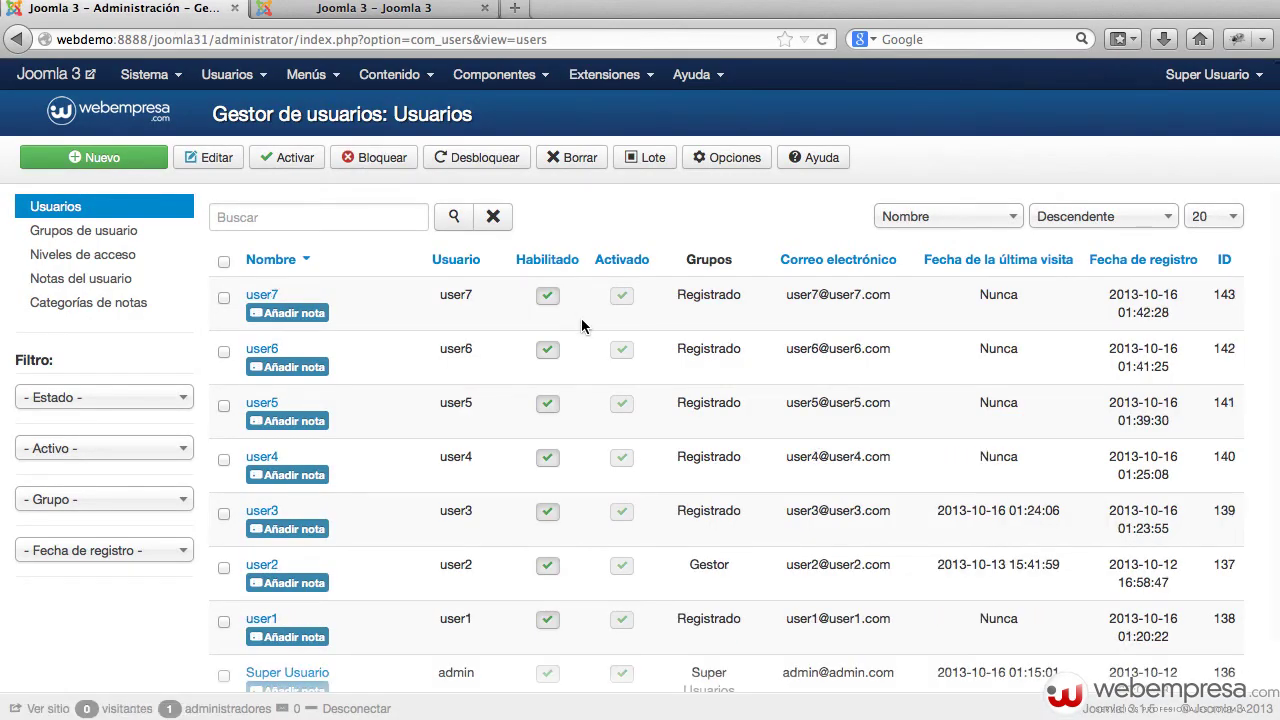
{"action": "scroll", "coordinate": [543, 555], "scroll_direction": "down", "scroll_amount": 1}
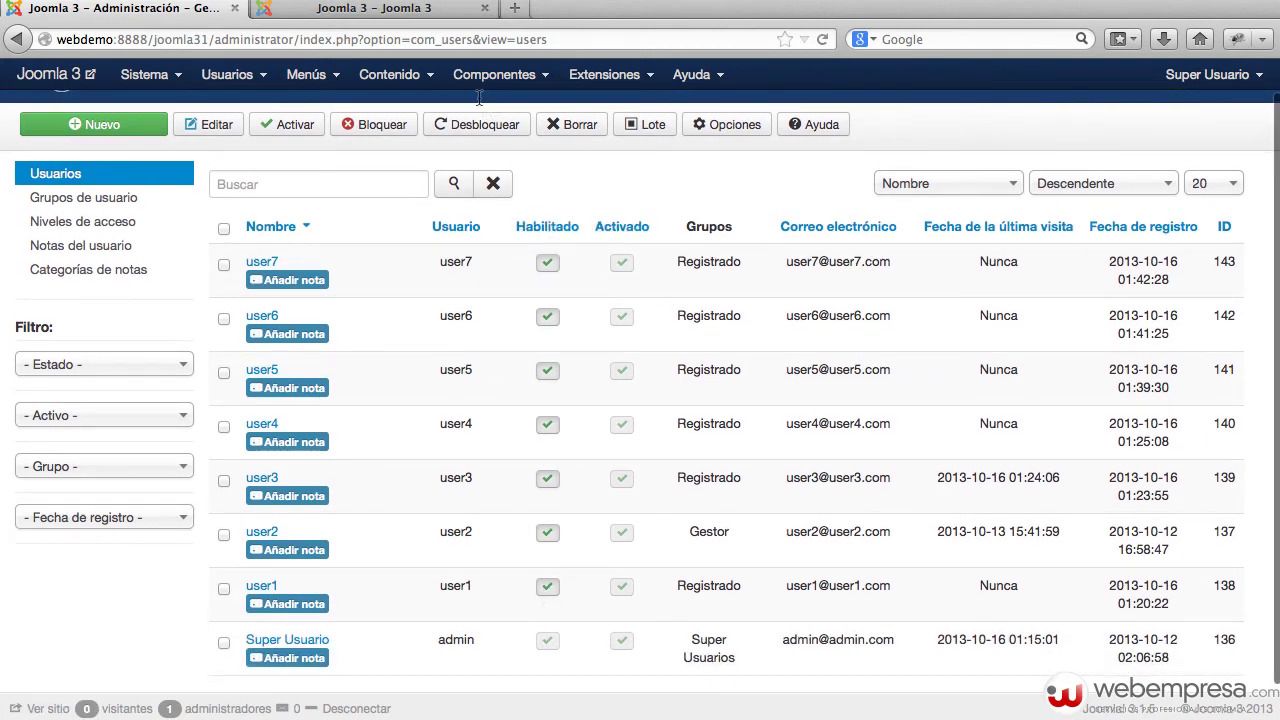
{"action": "scroll", "coordinate": [645, 401], "scroll_direction": "up", "scroll_amount": 1}
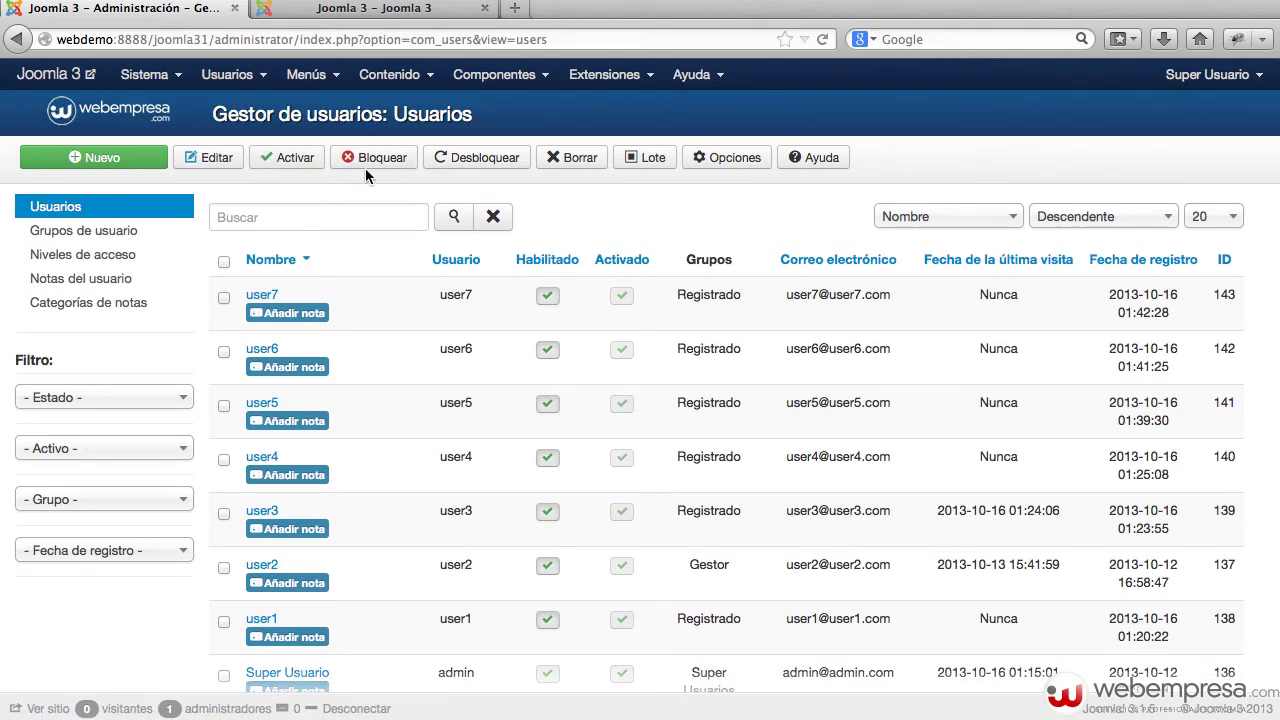
{"action": "left_click", "coordinate": [724, 162]}
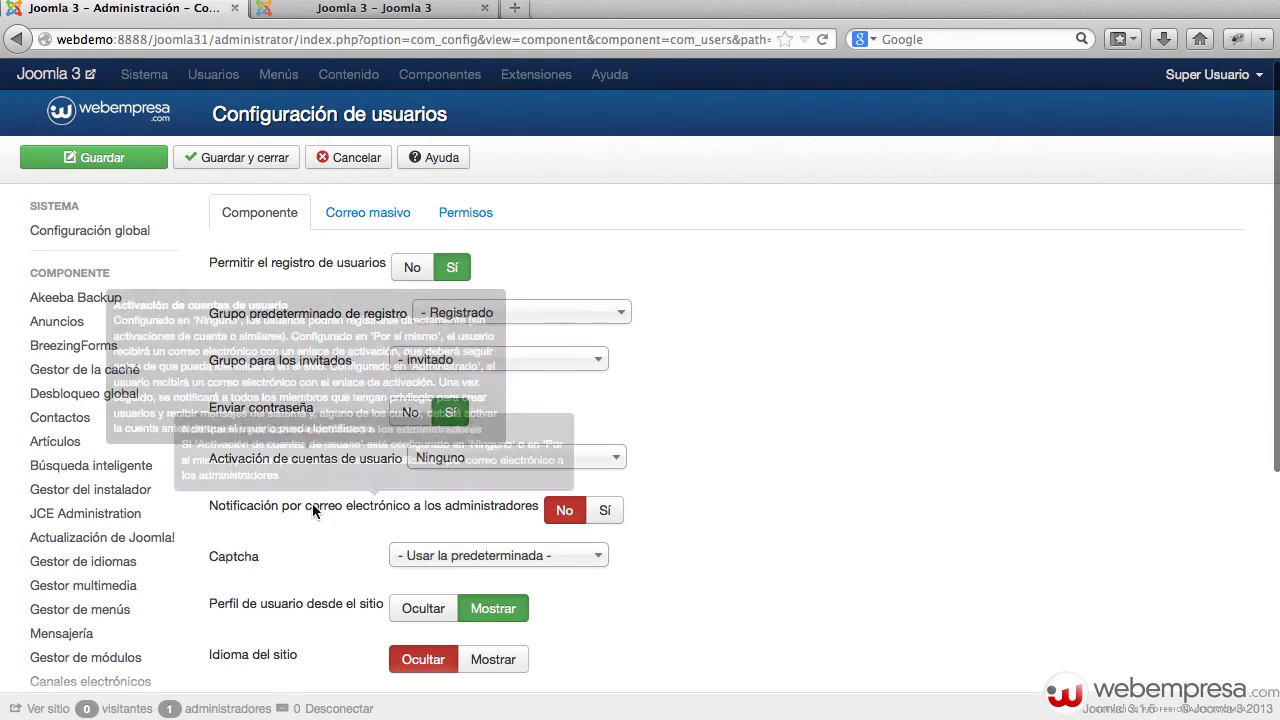
{"action": "left_click", "coordinate": [484, 462]}
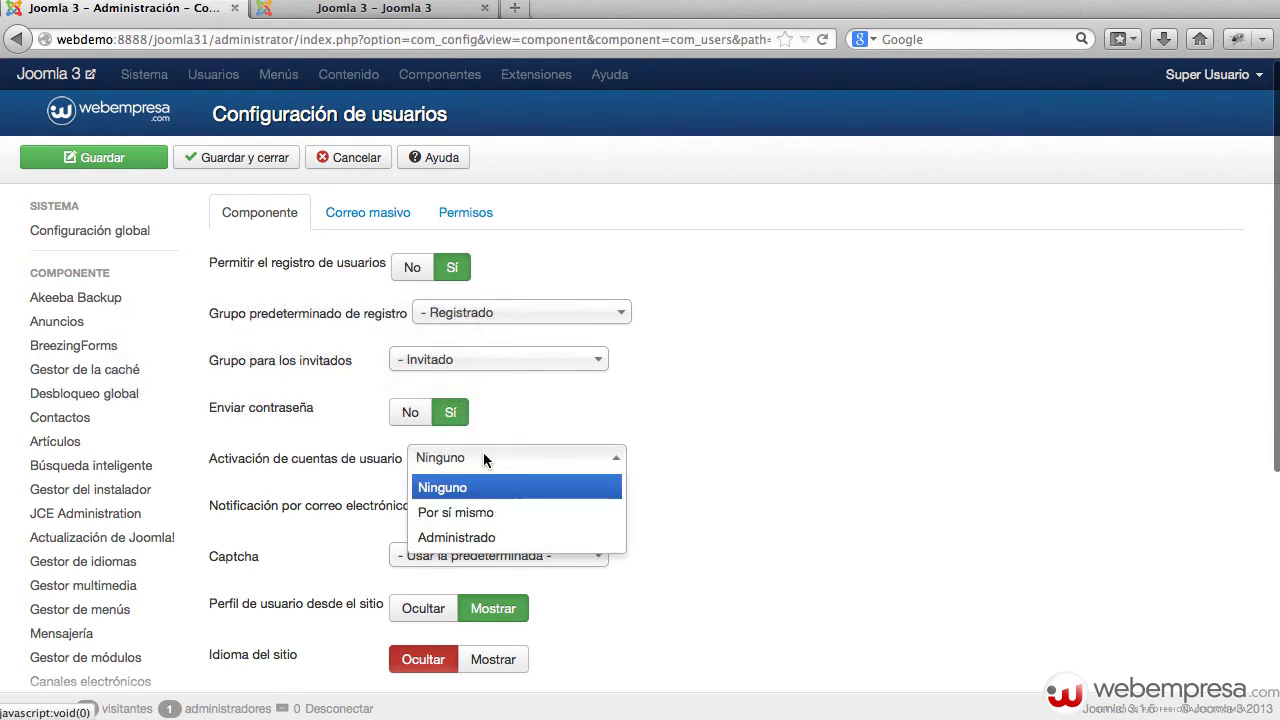
{"action": "left_click", "coordinate": [490, 514]}
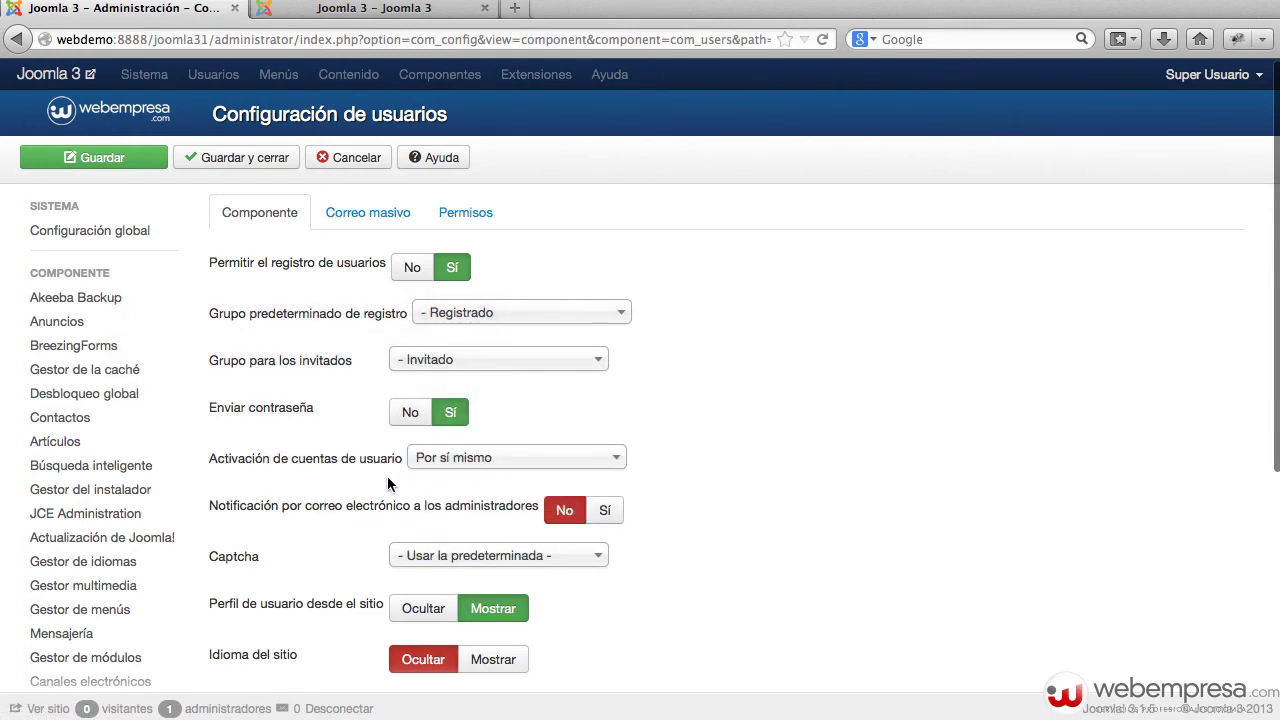
{"action": "left_click", "coordinate": [245, 158]}
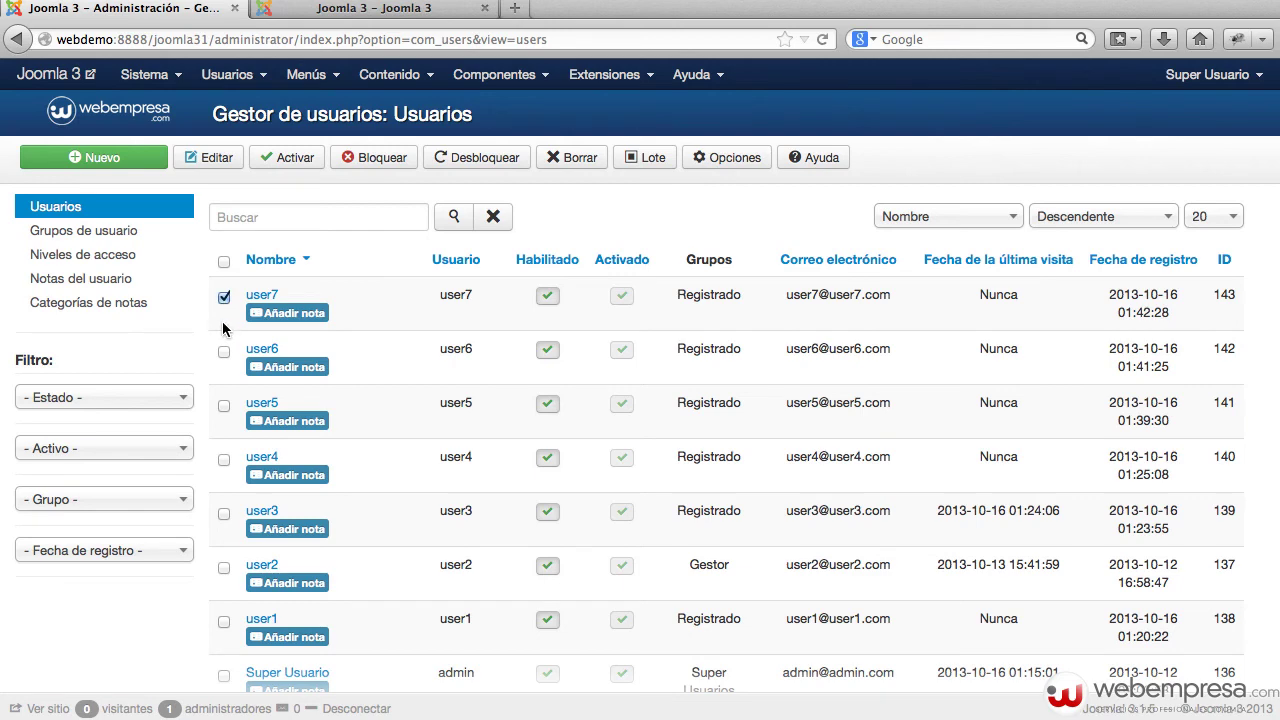
Delete the user7 account with Borrar and check the remaining list
{"action": "left_click", "coordinate": [558, 170]}
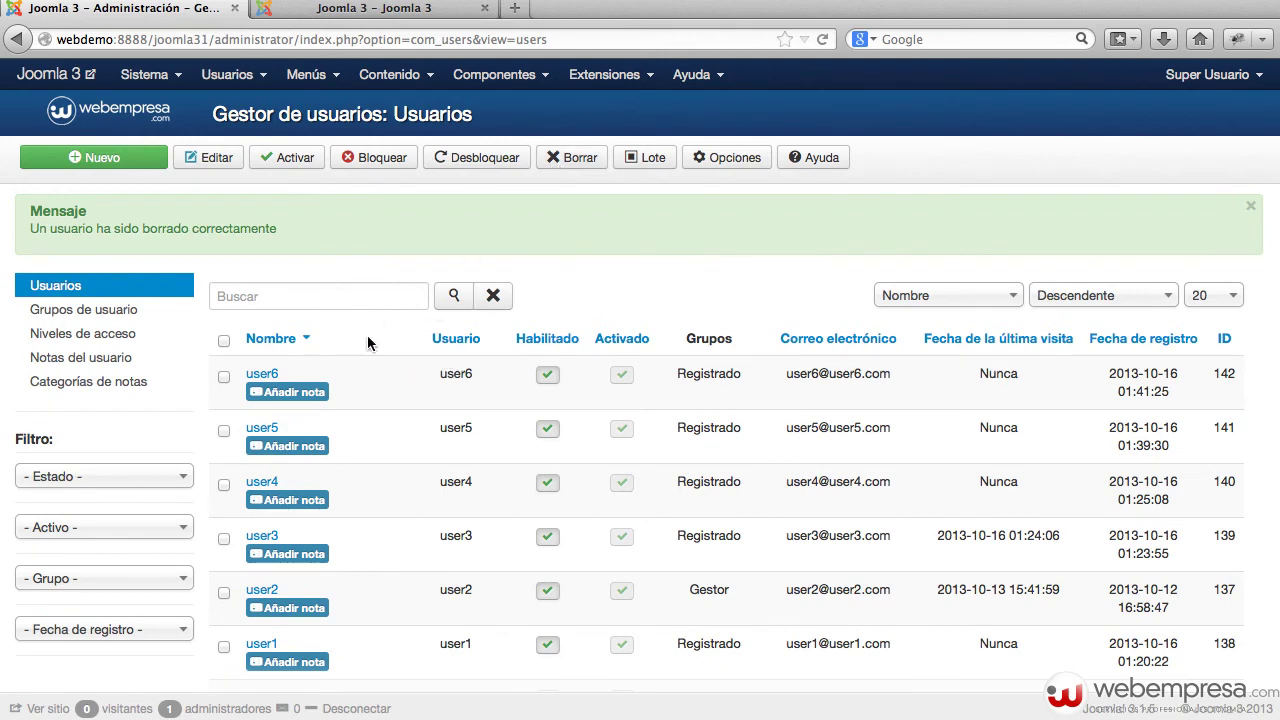
{"action": "scroll", "coordinate": [345, 360], "scroll_direction": "down", "scroll_amount": 2}
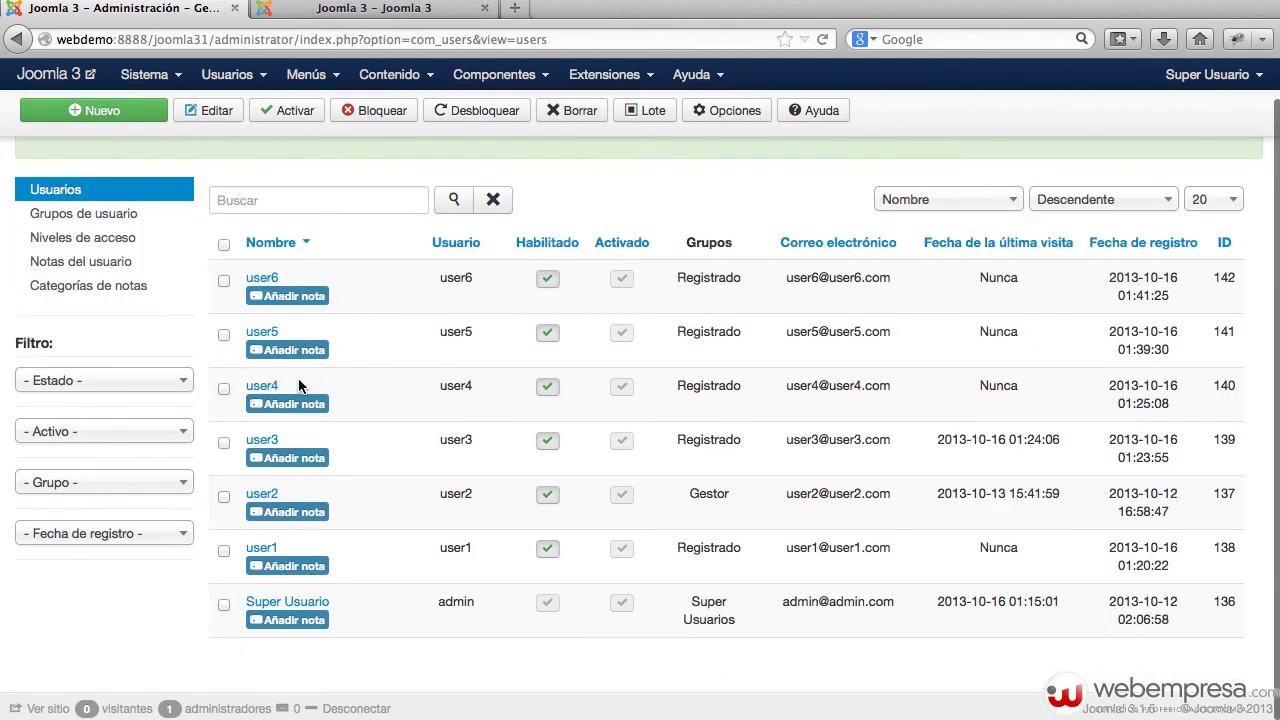
{"action": "scroll", "coordinate": [335, 373], "scroll_direction": "up", "scroll_amount": 2}
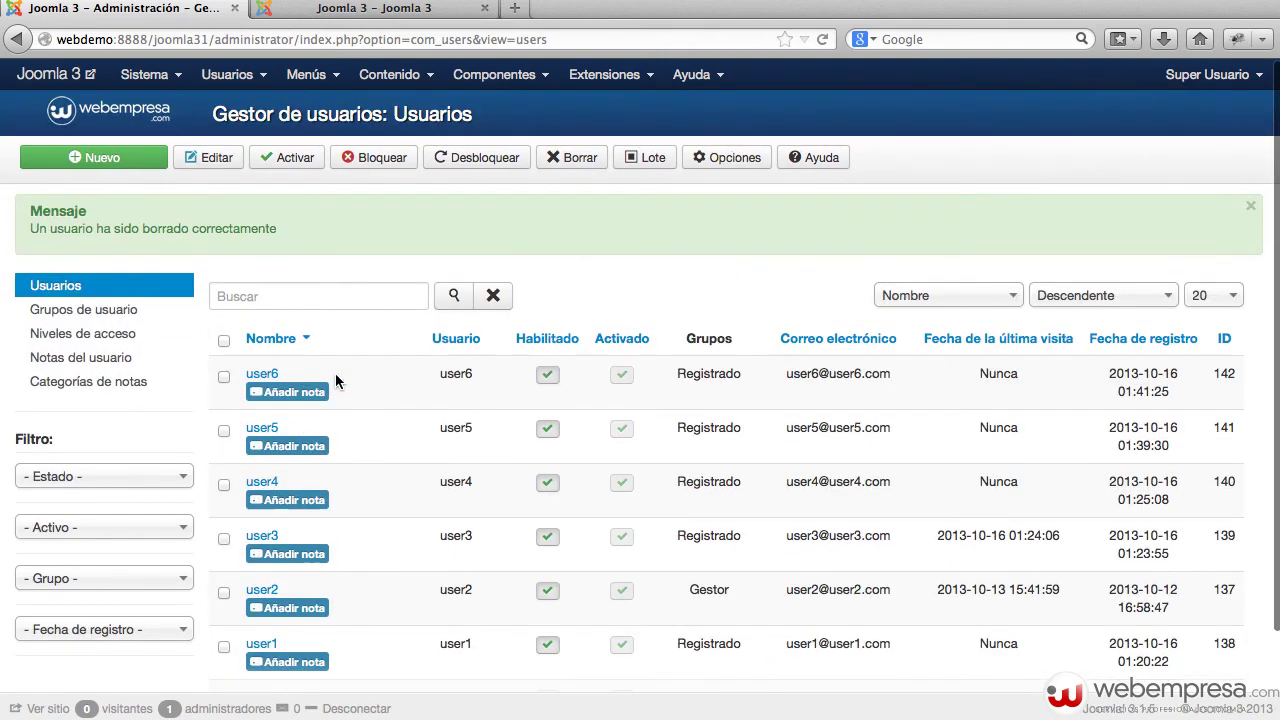
Block user6, then select the user6 and user5 rows for a batch change
{"action": "left_click", "coordinate": [547, 374]}
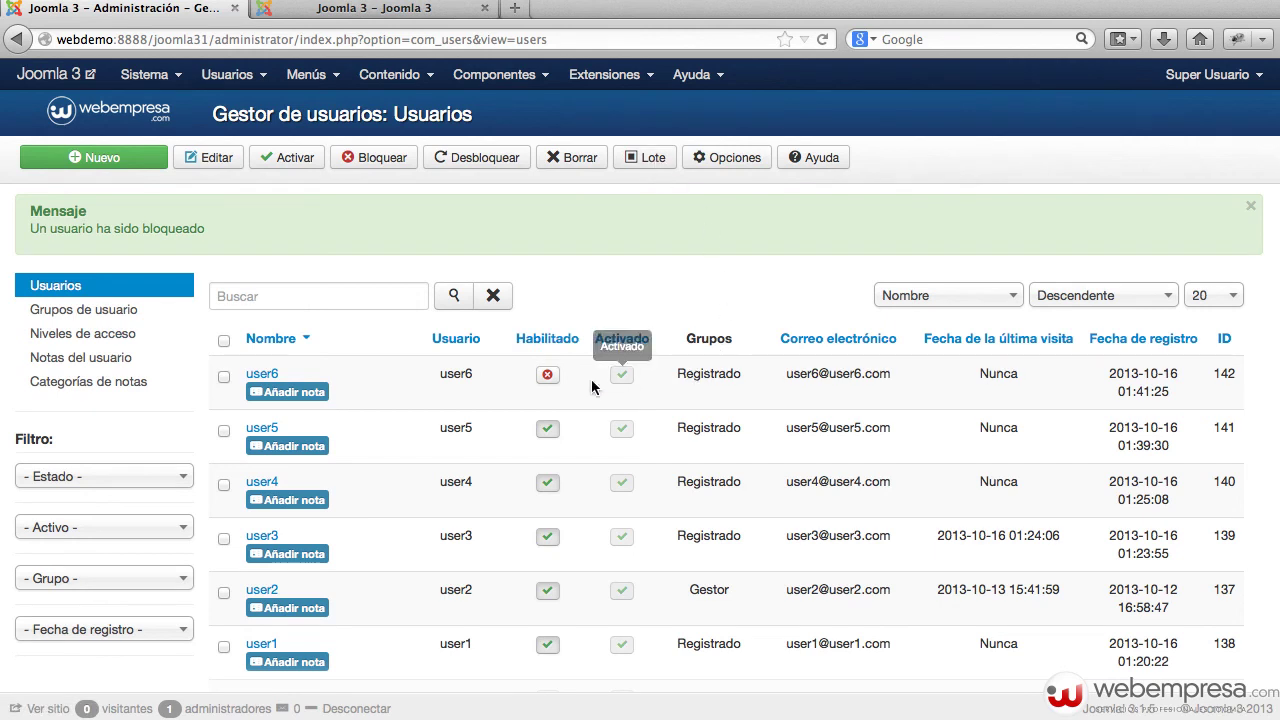
{"action": "left_click", "coordinate": [225, 378]}
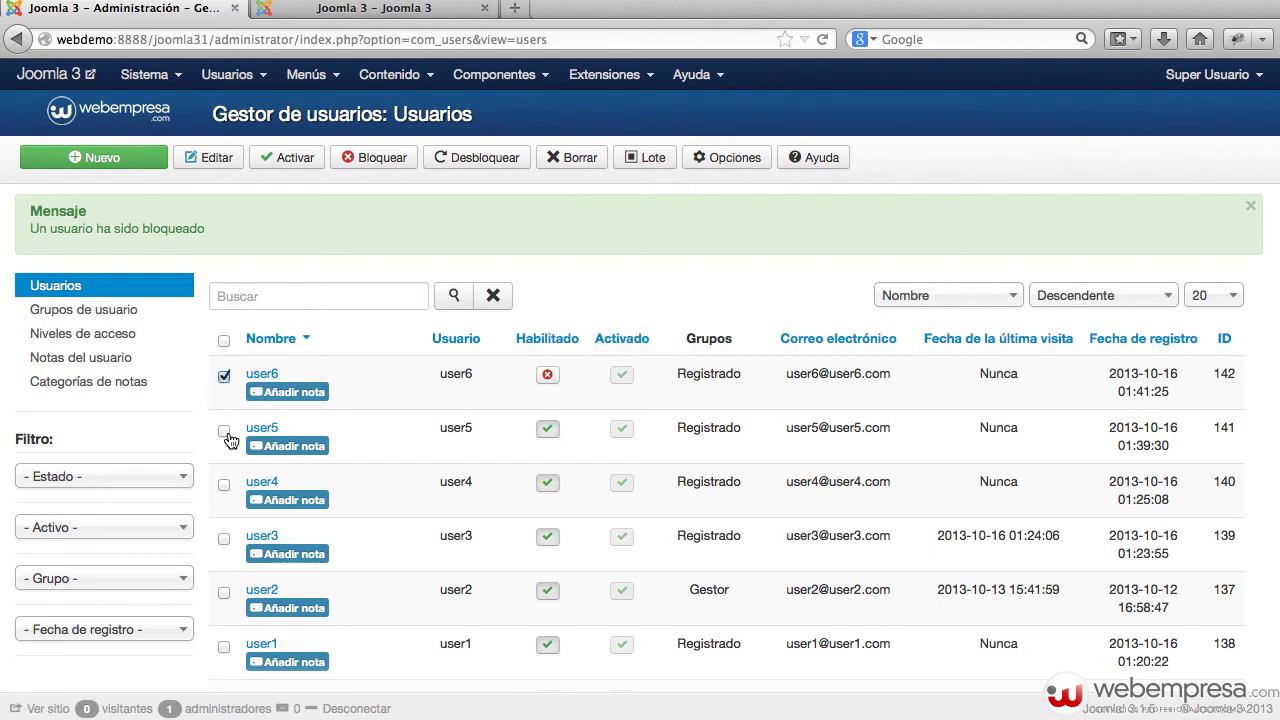
{"action": "left_click", "coordinate": [224, 431]}
Batch-assign the selected users to the '- Gestor' group, replacing their existing groups
{"action": "left_click", "coordinate": [640, 157]}
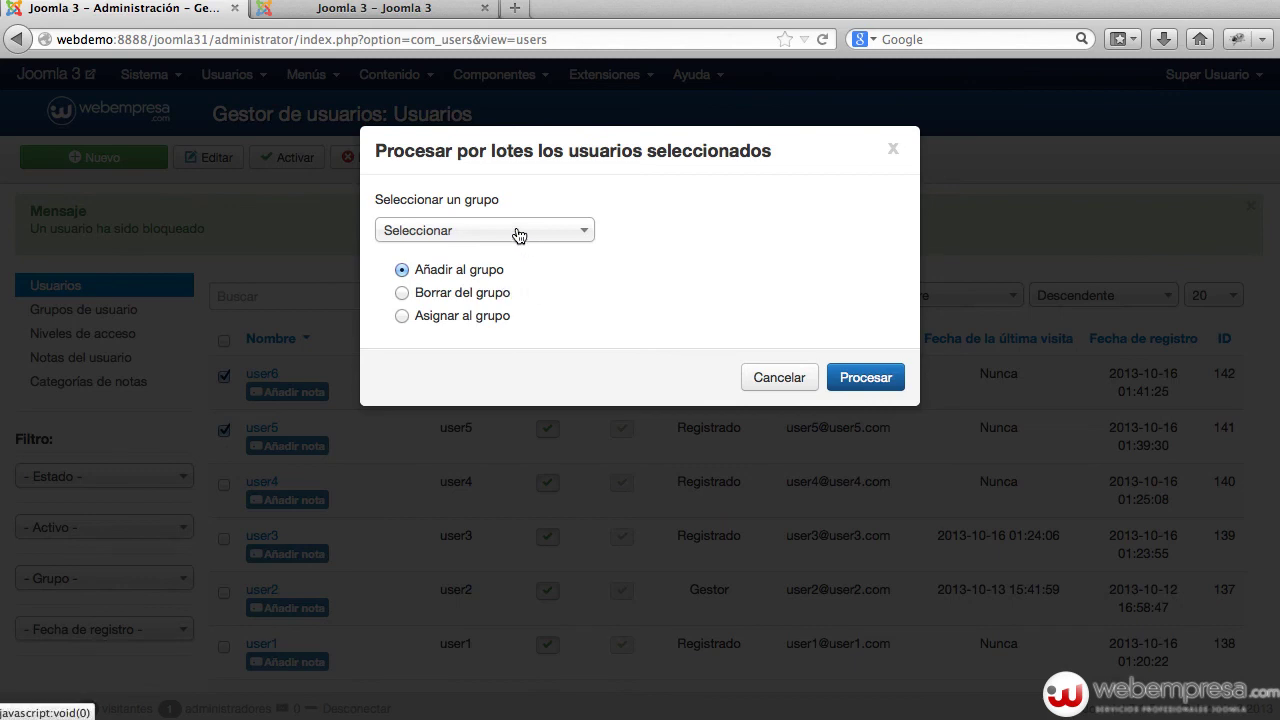
{"action": "left_click", "coordinate": [471, 317]}
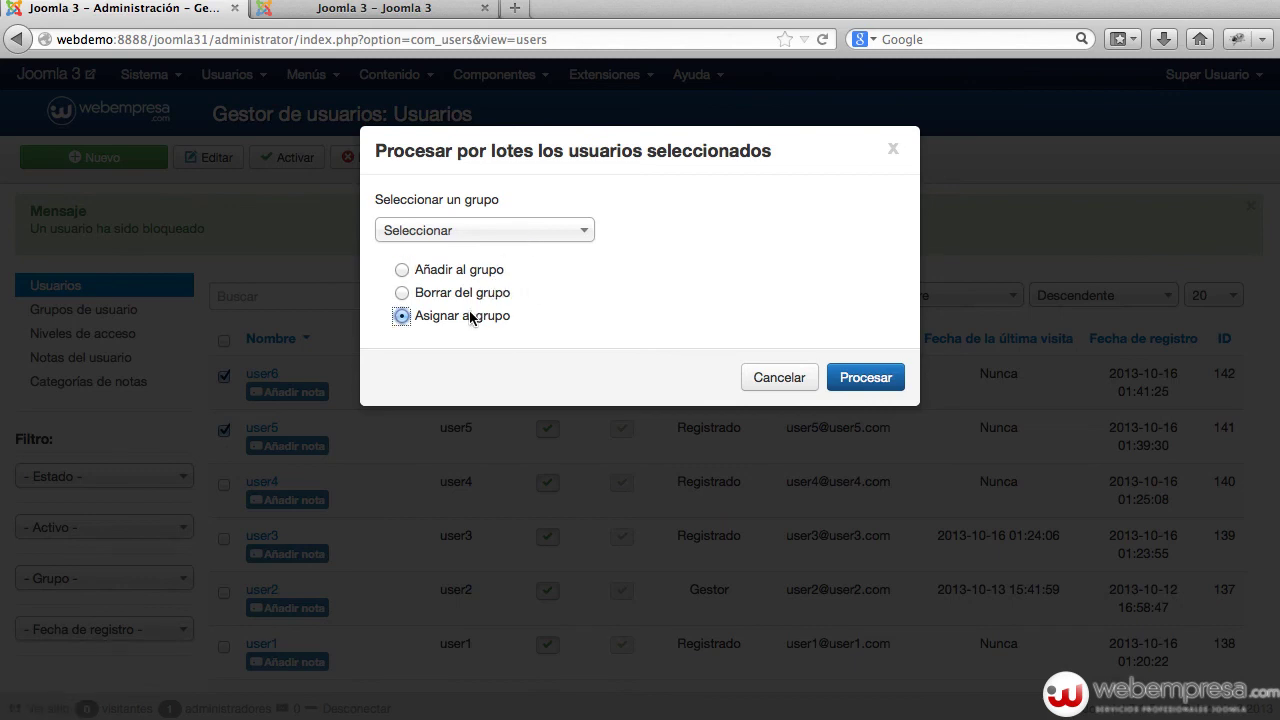
{"action": "left_click", "coordinate": [544, 242]}
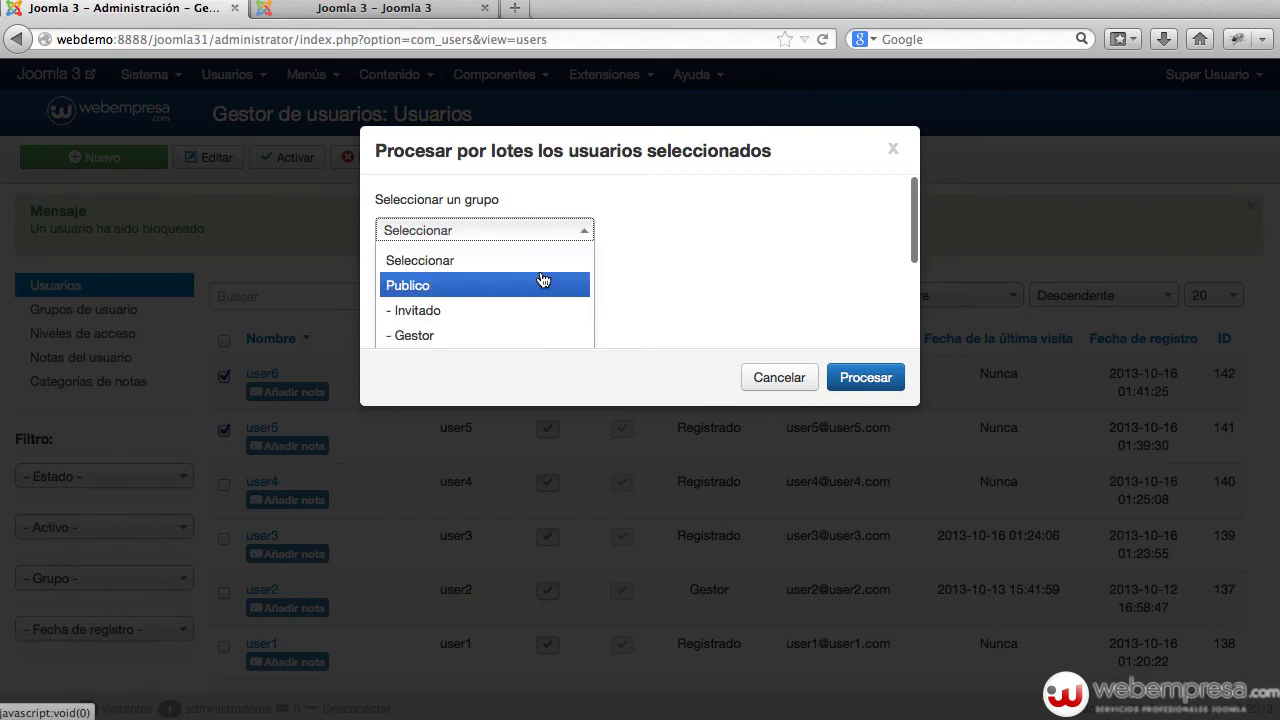
{"action": "scroll", "coordinate": [543, 280], "scroll_direction": "down", "scroll_amount": 1}
{"action": "left_click", "coordinate": [510, 281]}
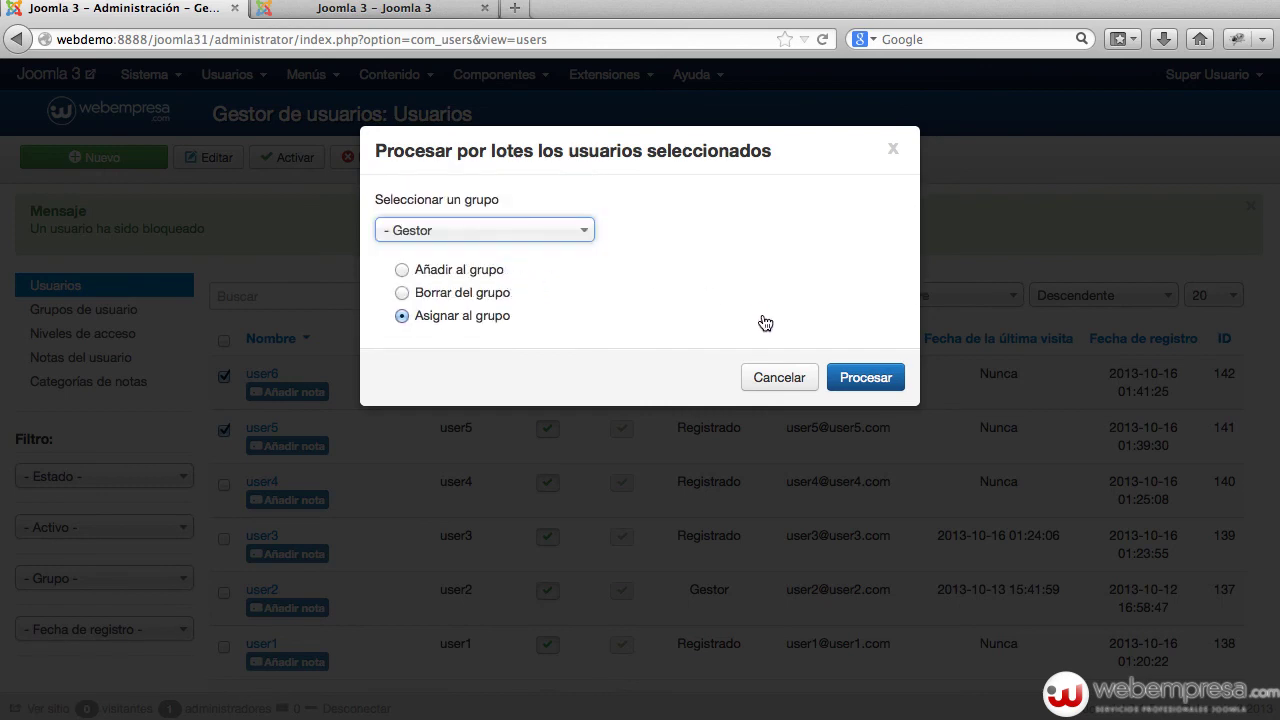
{"action": "left_click", "coordinate": [856, 384]}
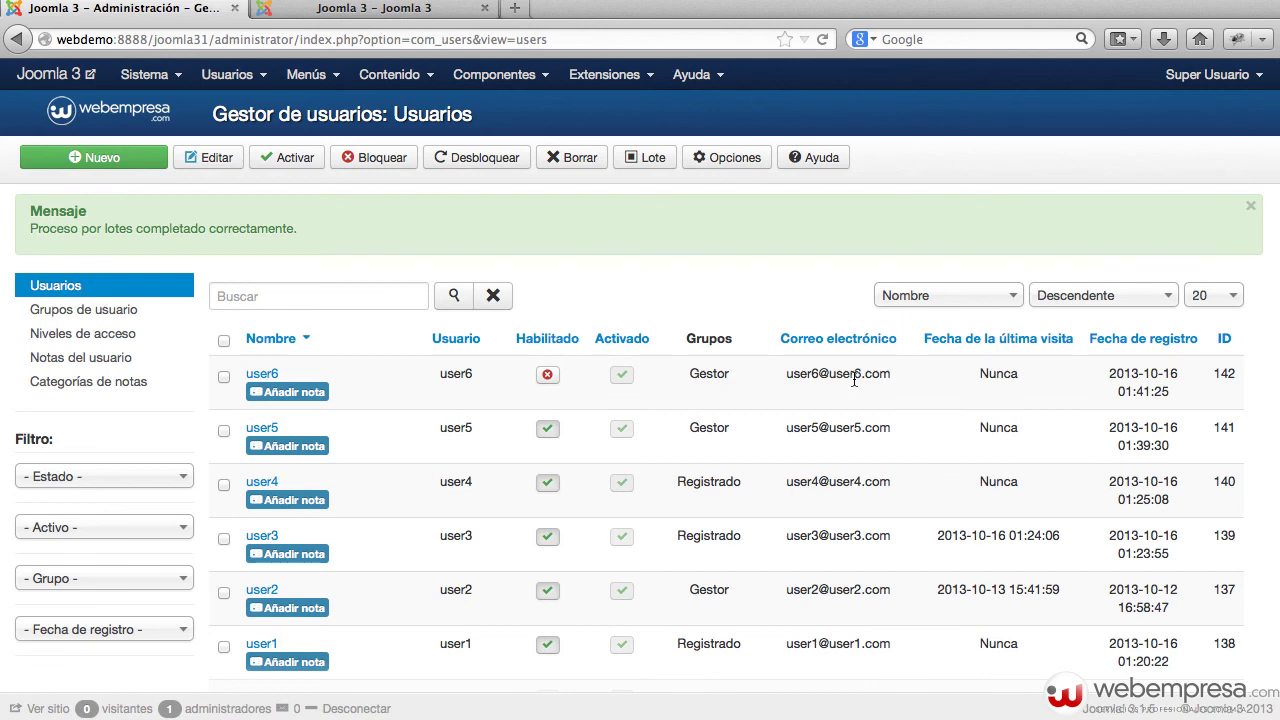
Reselect user6 and user5 and reopen the batch options' group list without choosing
{"action": "scroll", "coordinate": [779, 393], "scroll_direction": "down", "scroll_amount": 1}
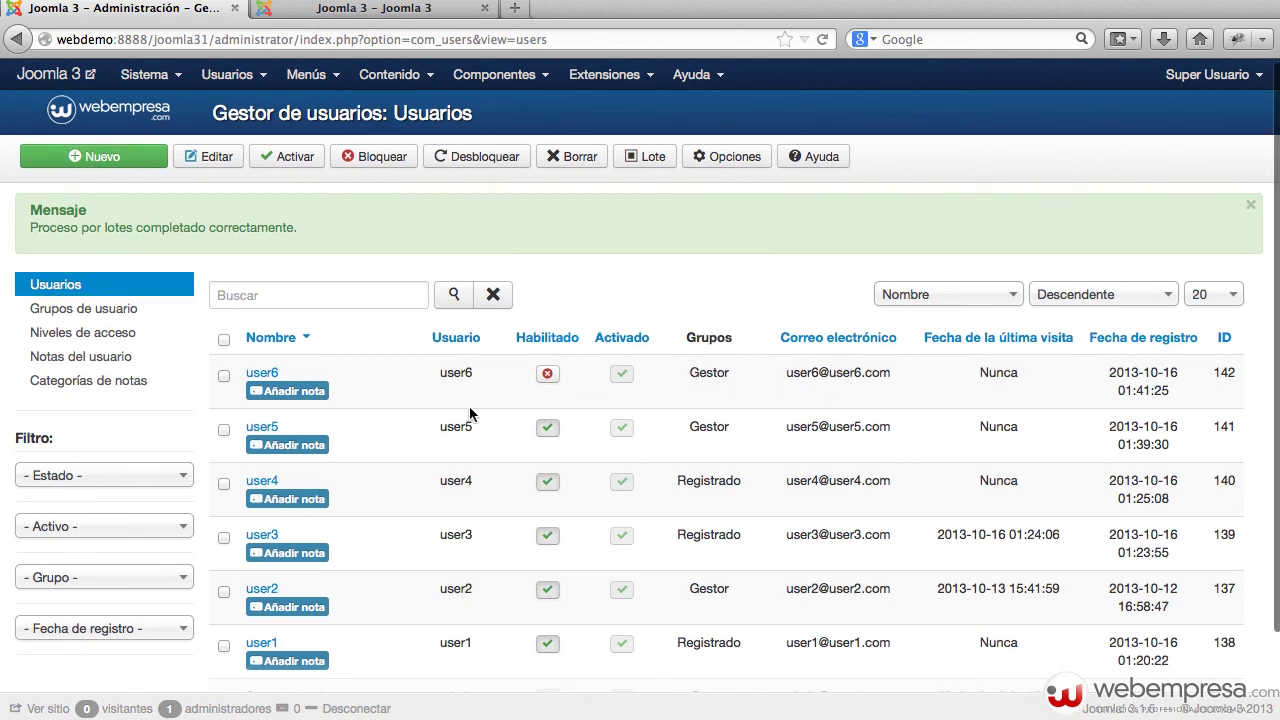
{"action": "left_click", "coordinate": [222, 378]}
{"action": "left_click", "coordinate": [224, 431]}
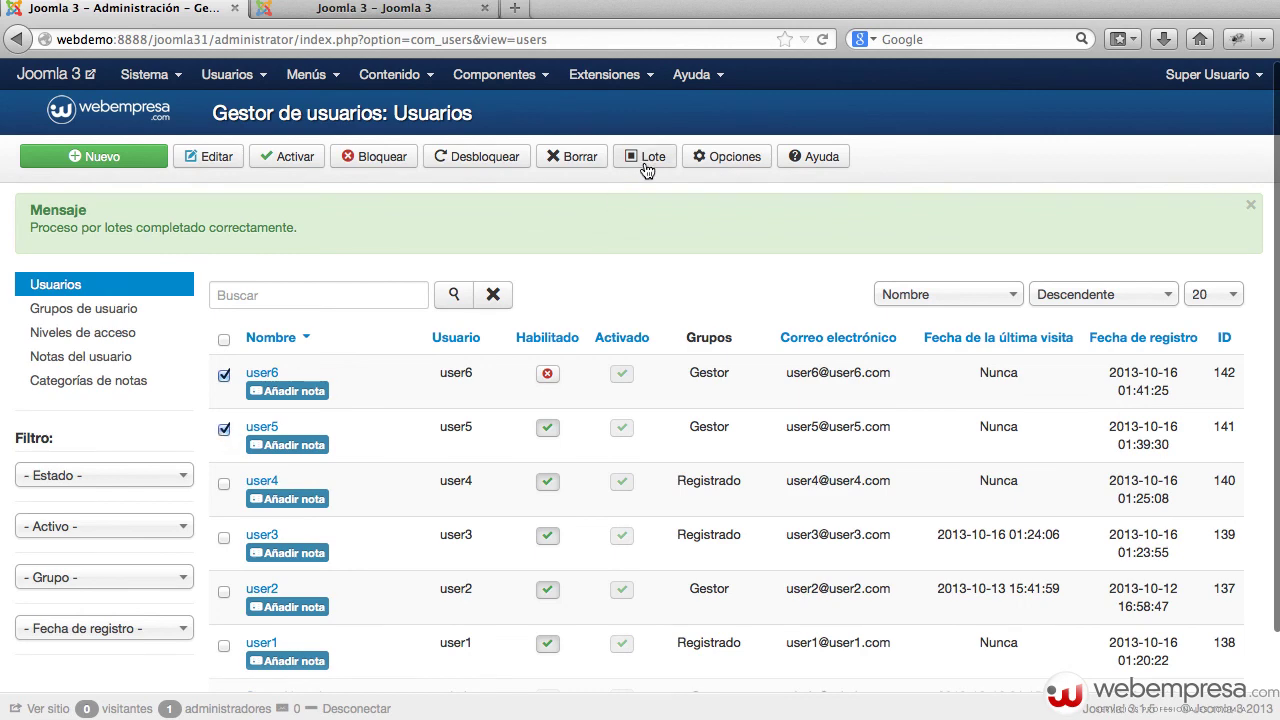
{"action": "left_click", "coordinate": [646, 160]}
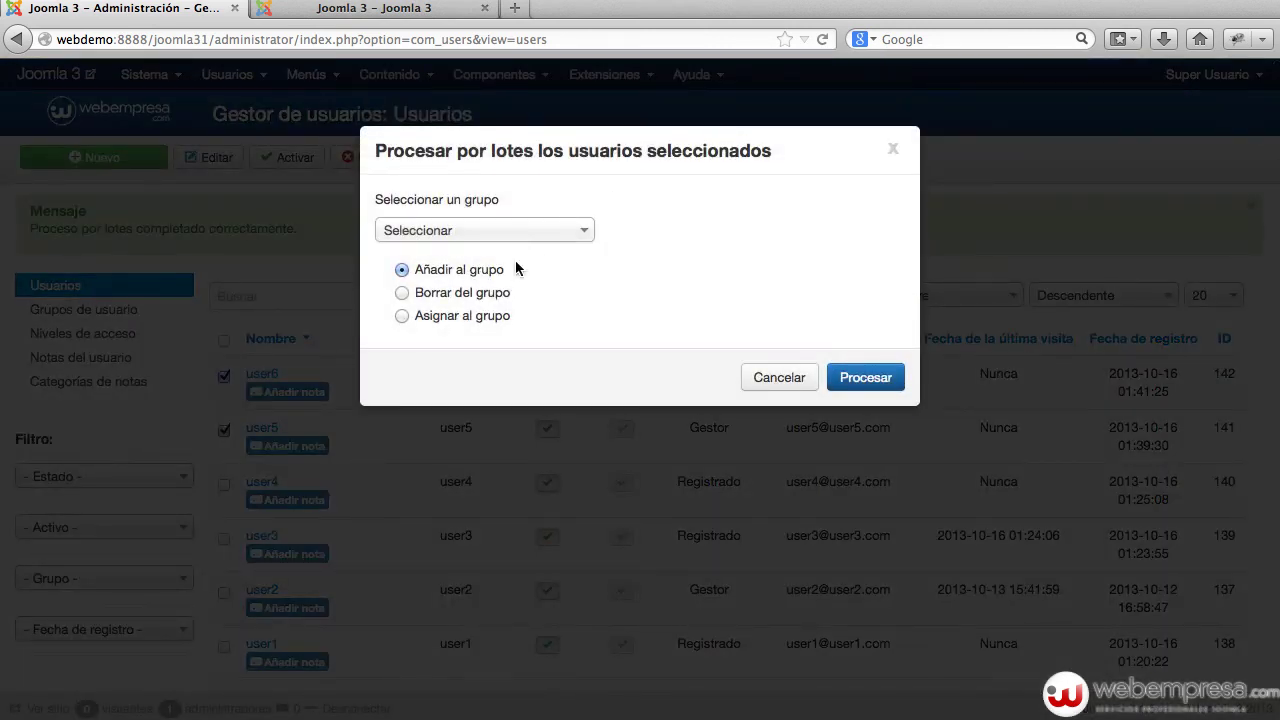
{"action": "left_click", "coordinate": [530, 236]}
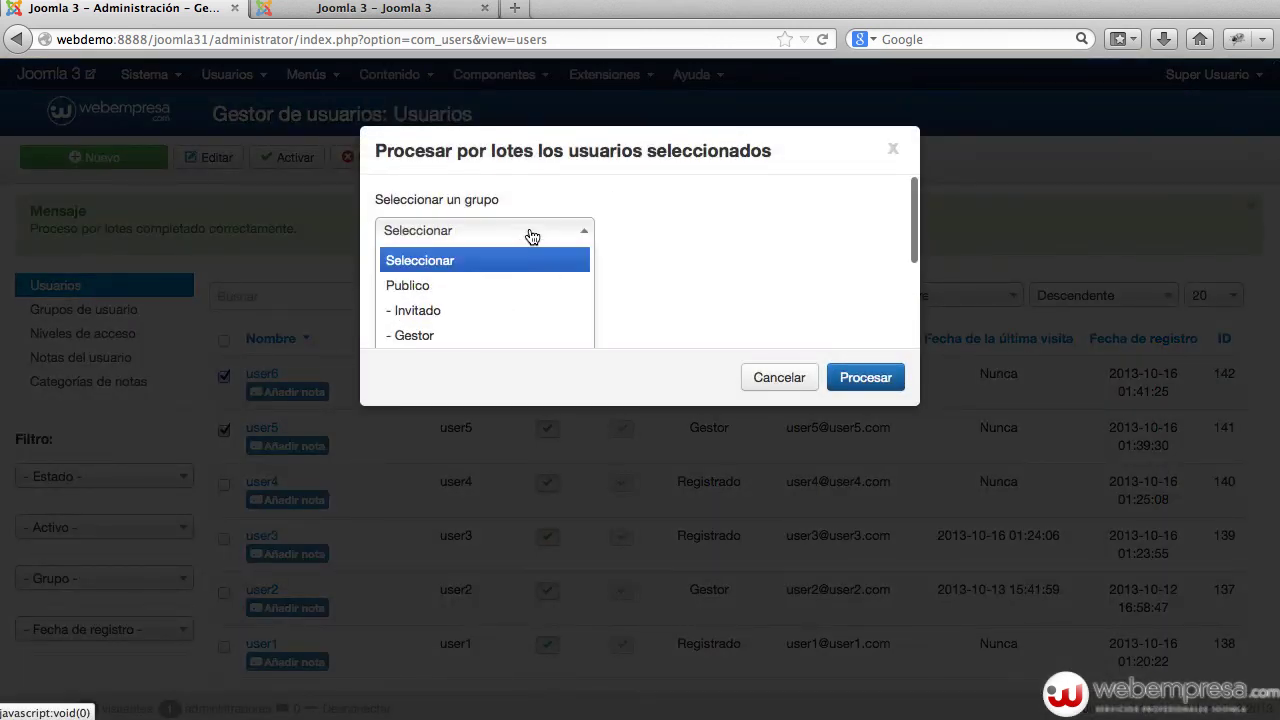
{"action": "left_click", "coordinate": [526, 287]}
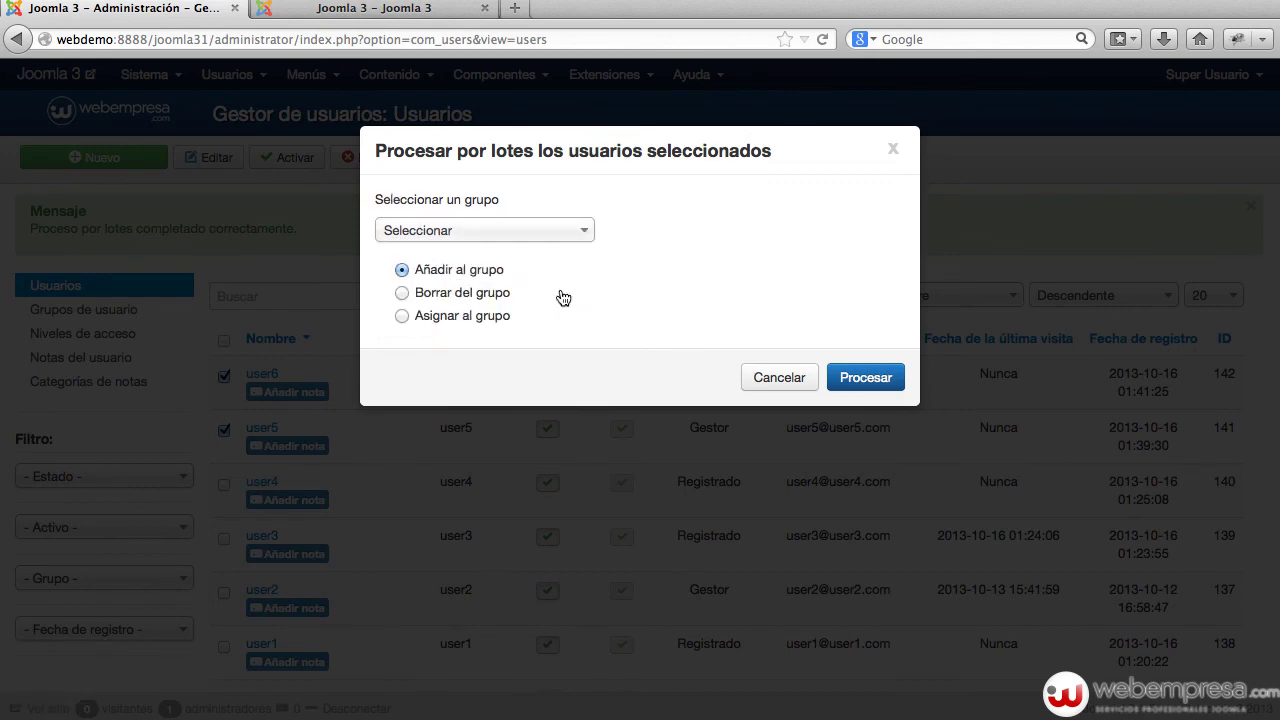
Cancel the second batch change unapplied and go to the Users Options settings
{"action": "left_click", "coordinate": [458, 296]}
{"action": "left_click", "coordinate": [768, 377]}
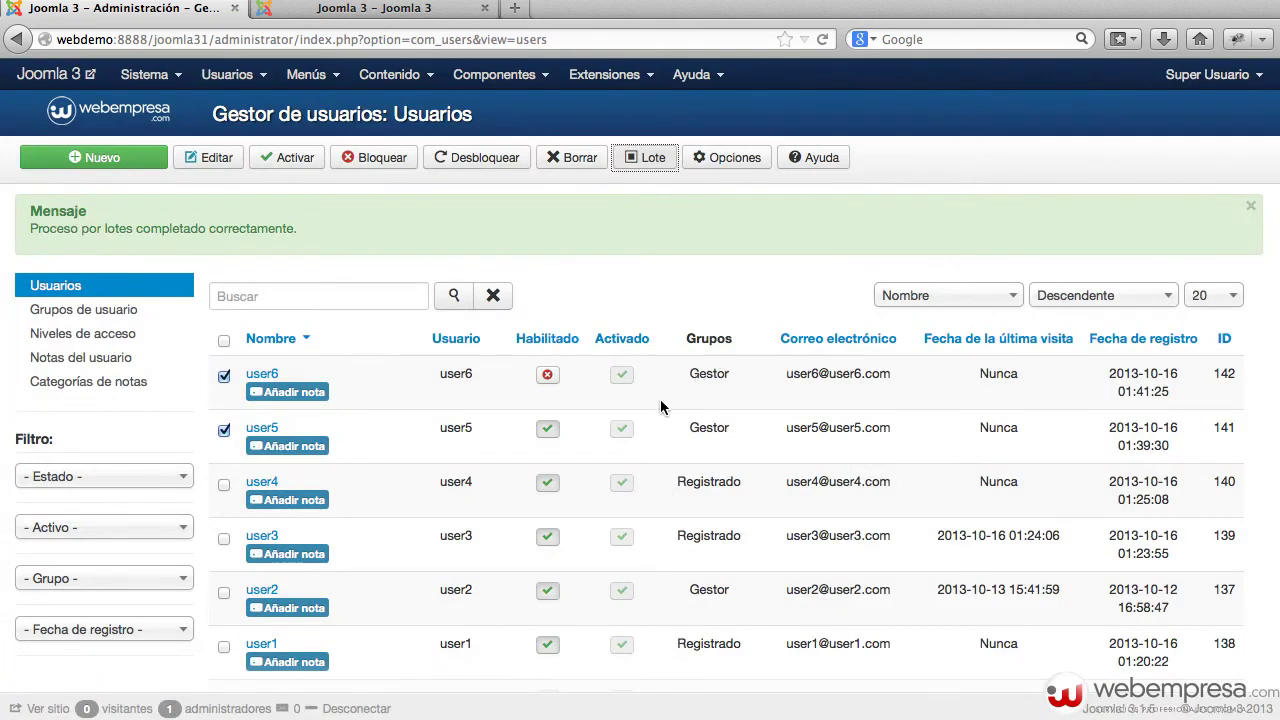
{"action": "left_click", "coordinate": [656, 281]}
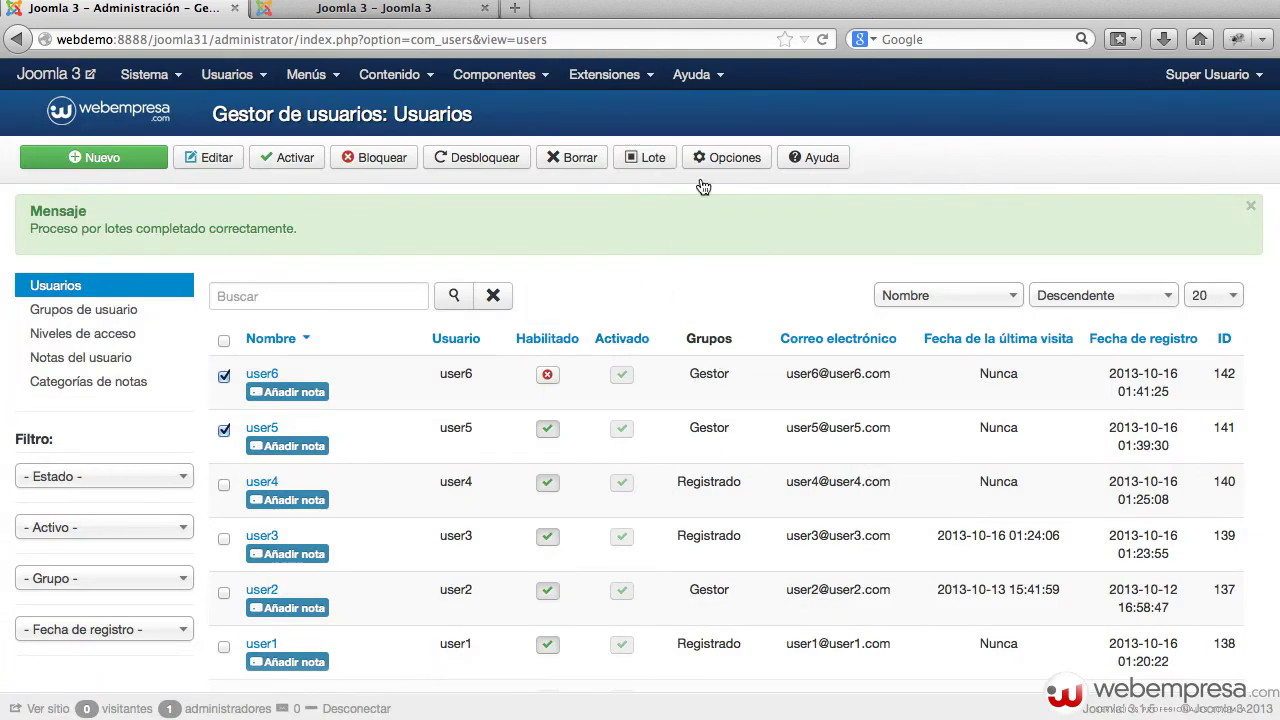
{"action": "left_click", "coordinate": [735, 157]}
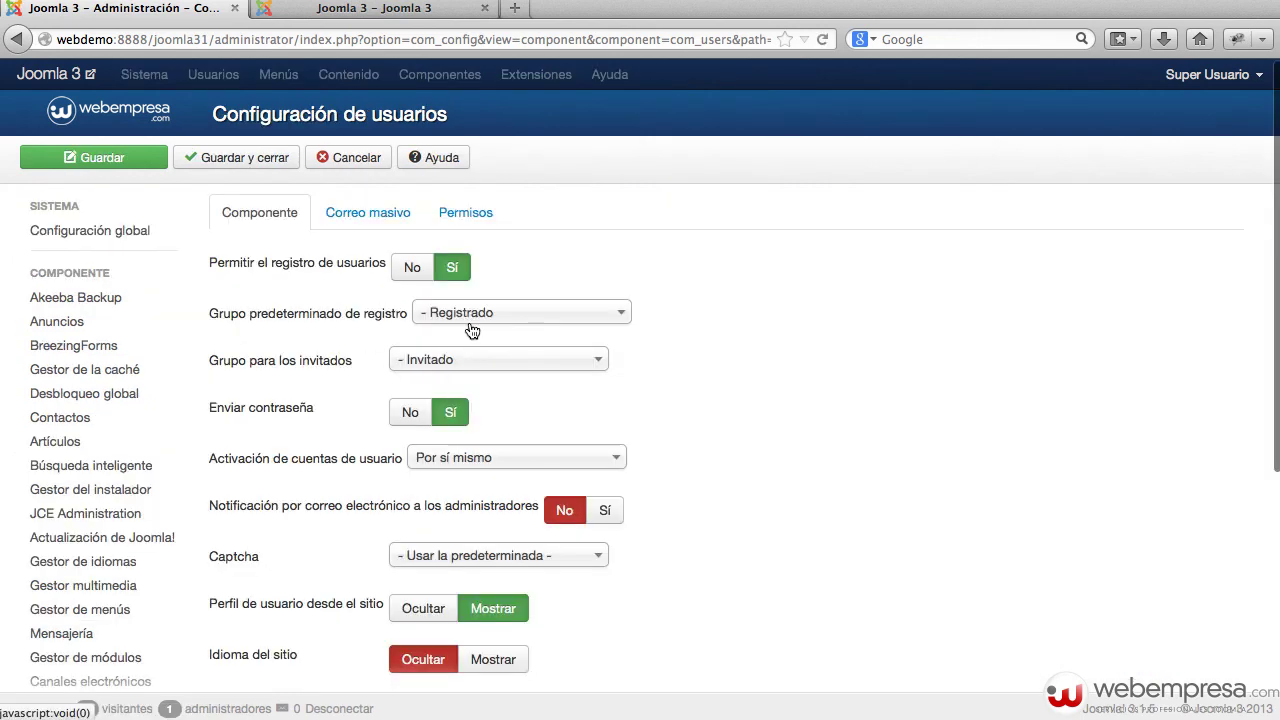
{"action": "scroll", "coordinate": [438, 359], "scroll_direction": "down", "scroll_amount": 1}
{"action": "scroll", "coordinate": [423, 339], "scroll_direction": "up", "scroll_amount": 1}
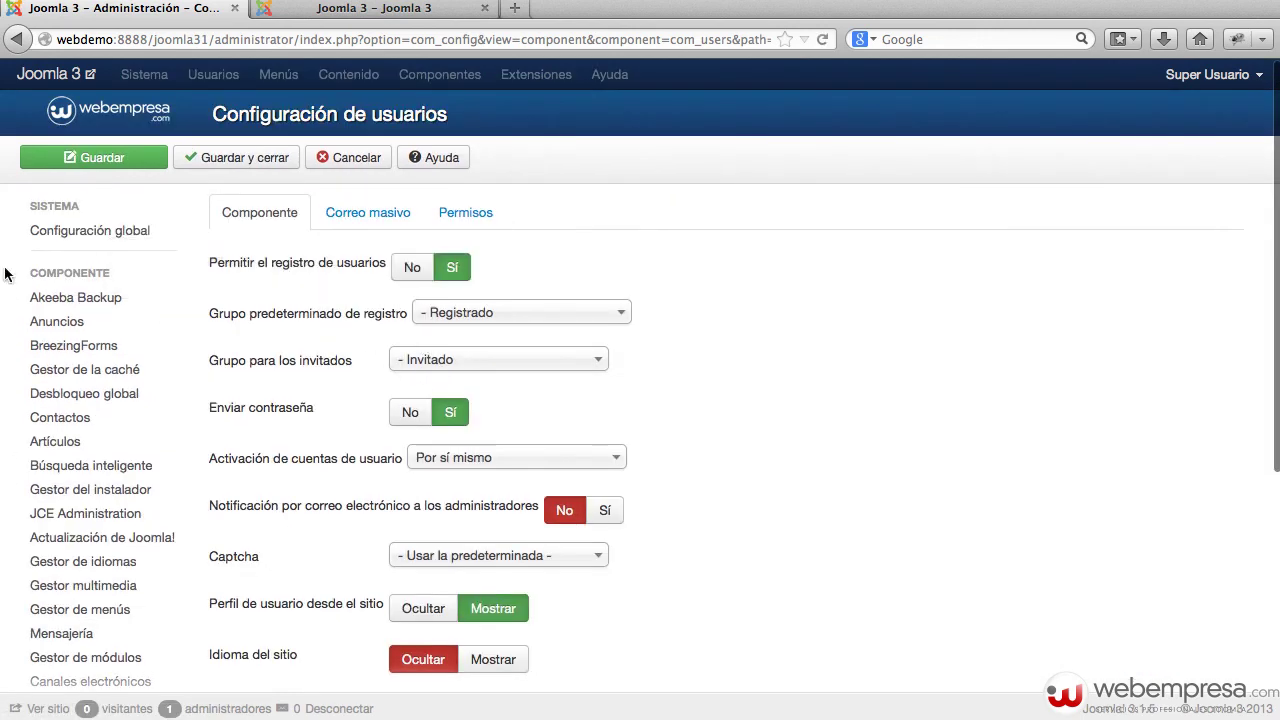
{"action": "left_click", "coordinate": [338, 157]}
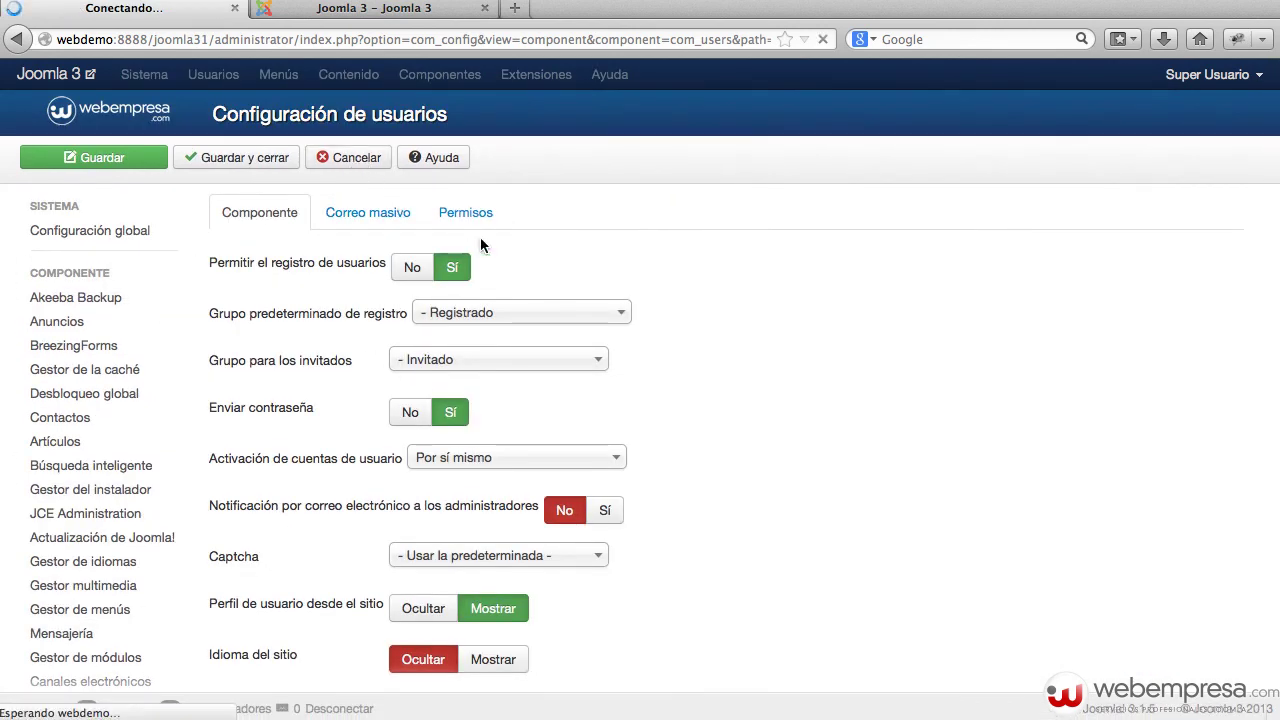